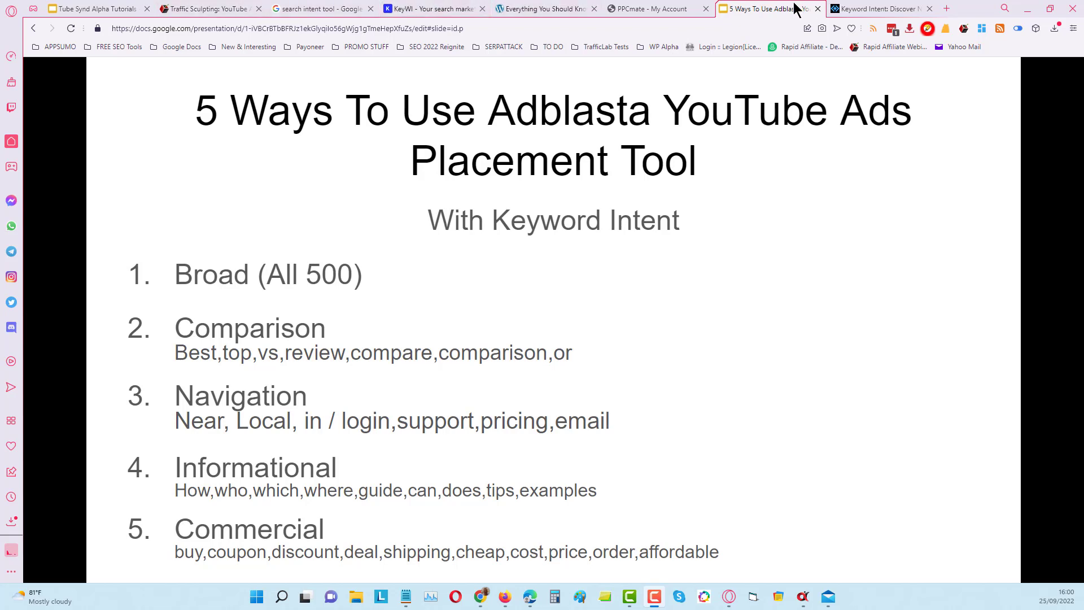
Step: Return to the keto keyword results and confirm the wildcard is set to Best
left_click(856, 13)
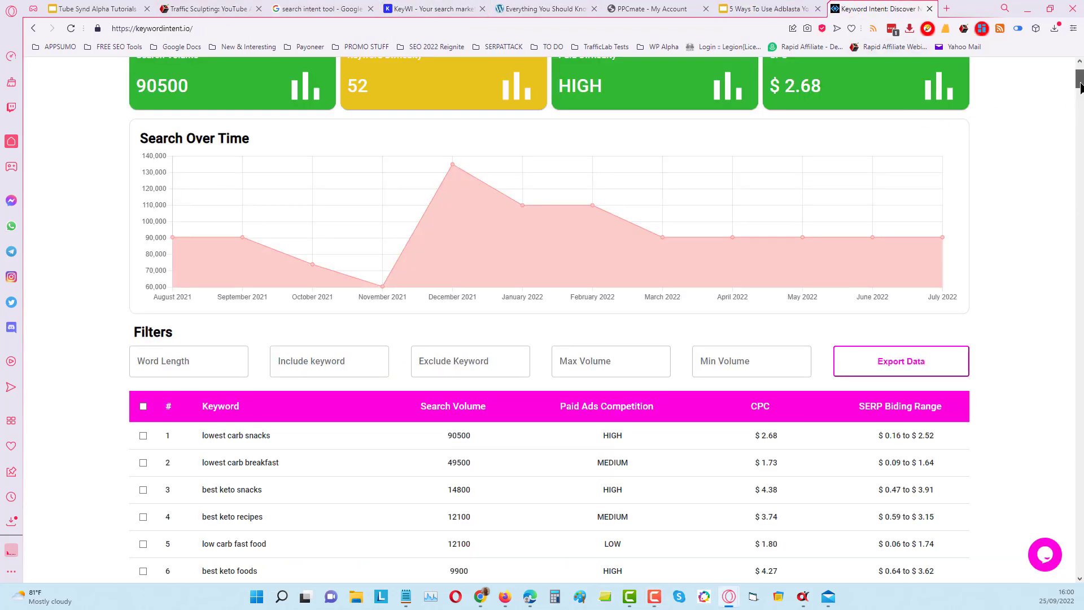
scroll(1080, 84, "up", 2)
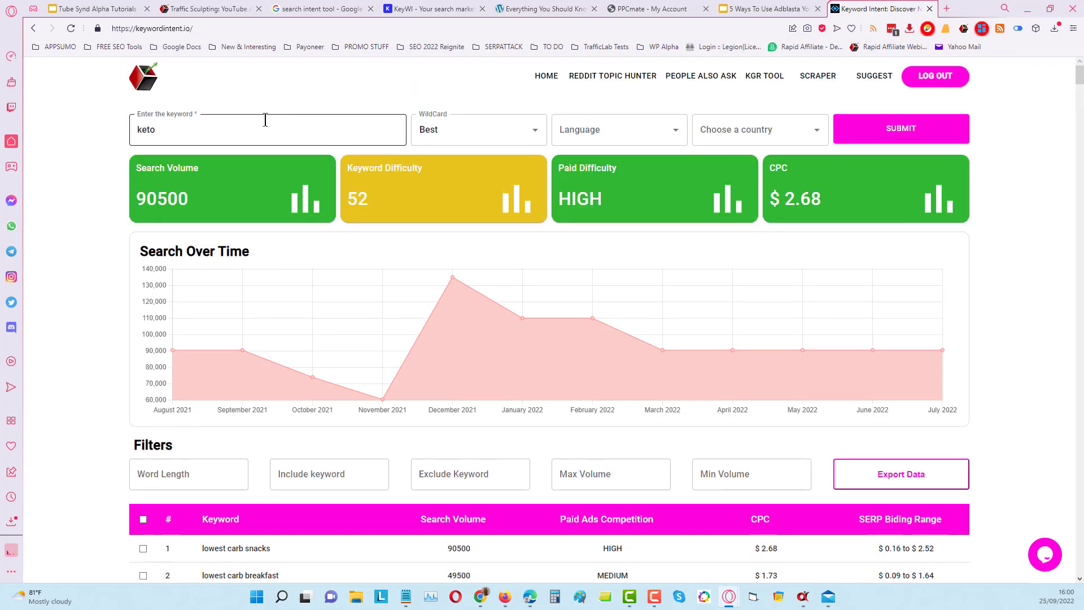
left_click(436, 129)
Step: Glance at the five-ways slide, then scroll through all 500 keto keywords and back up
left_click(768, 10)
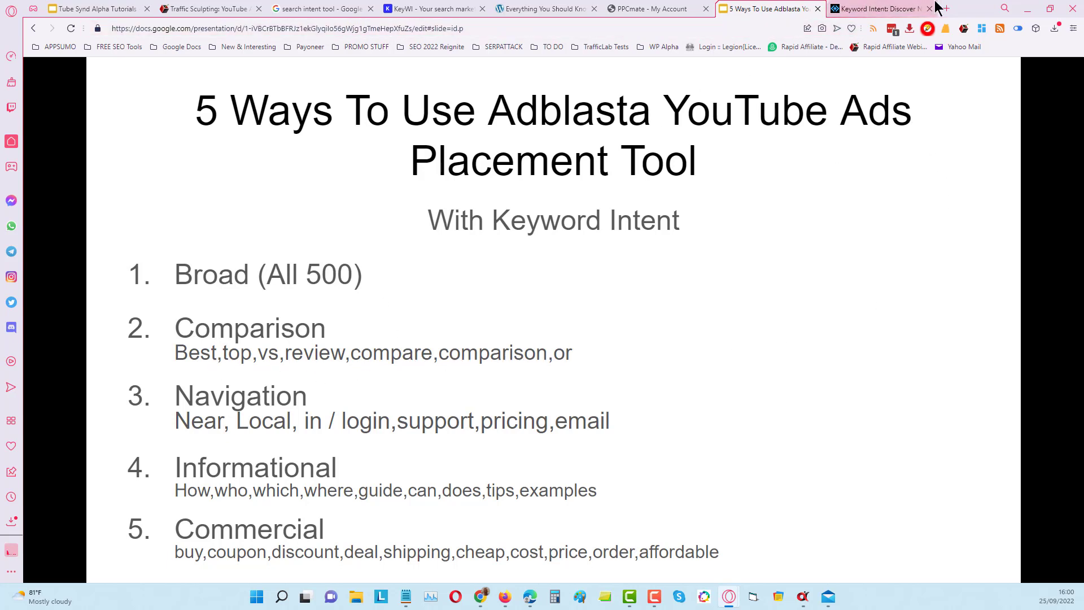
left_click(881, 9)
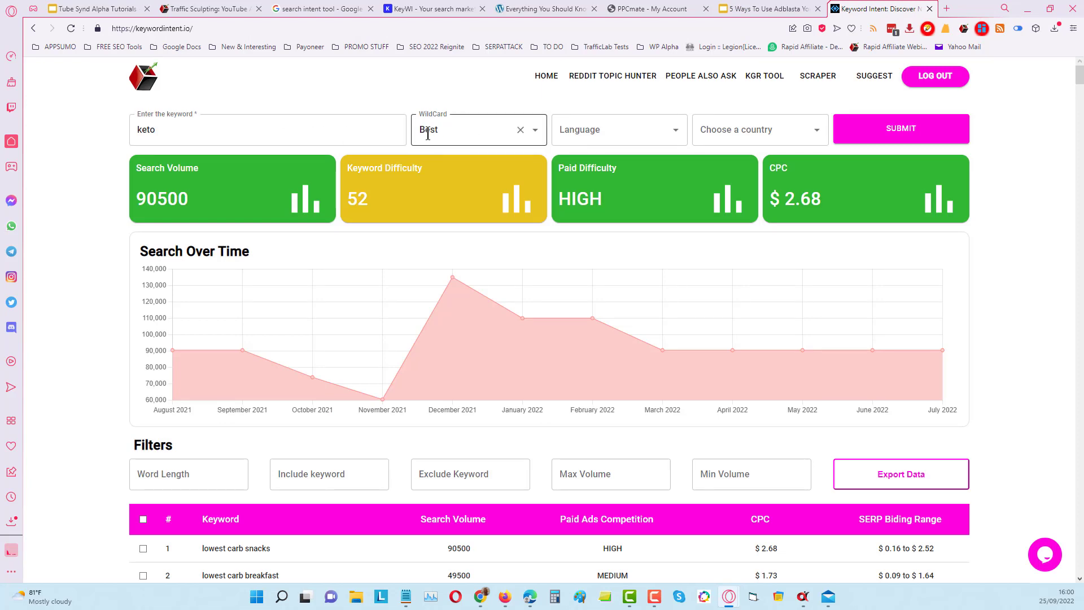
scroll(1081, 85, "down", 2)
left_click_drag(1080, 85, 1028, 580)
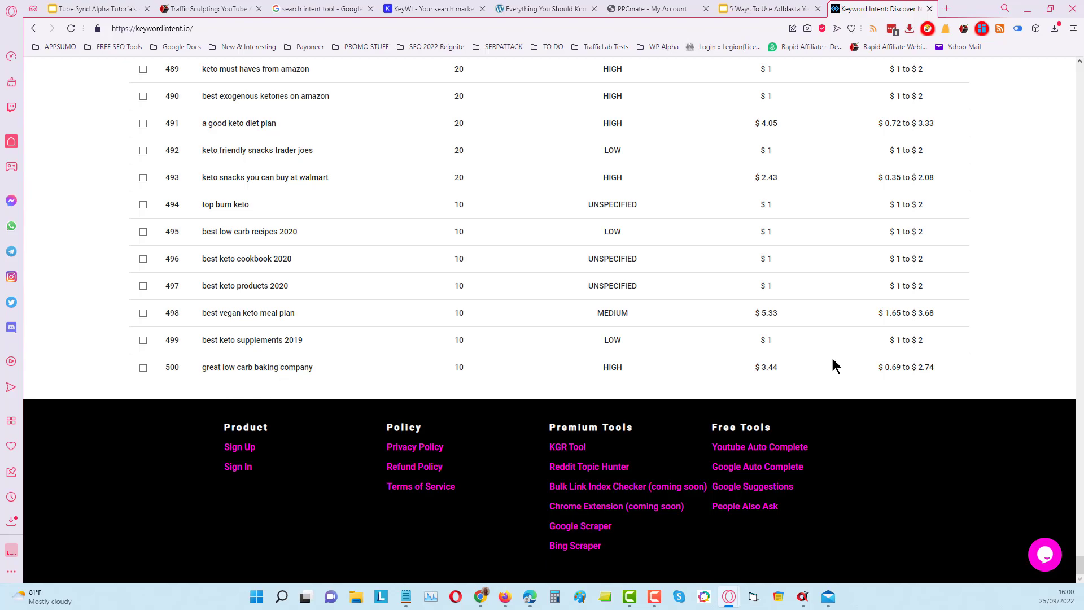
left_click_drag(1080, 565, 1077, 84)
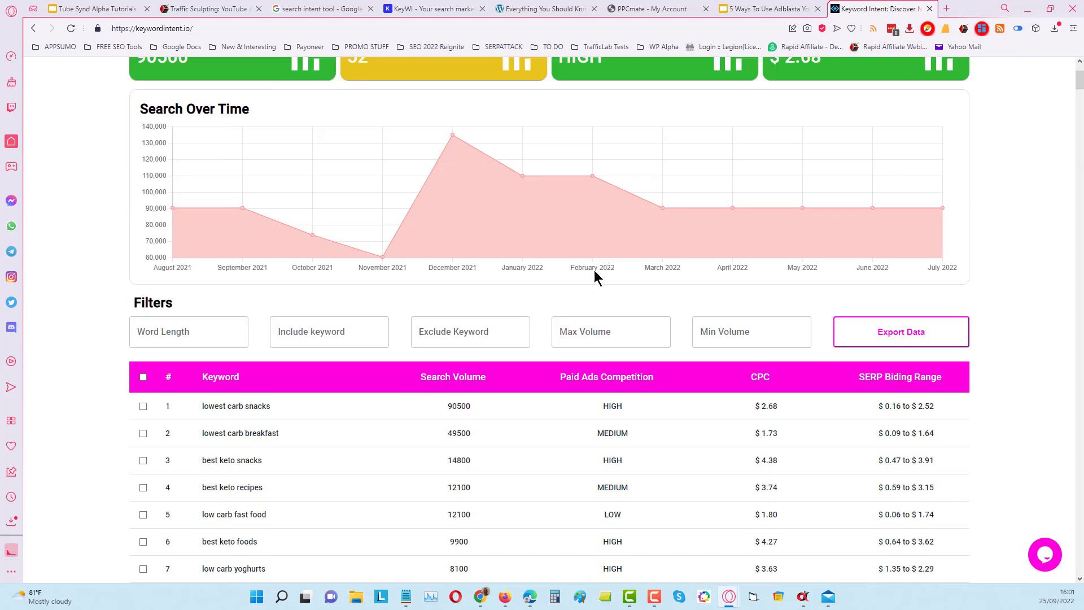
Step: Filter the keto keywords to include 'best, recipes', then select and copy all 35 results
left_click(327, 330)
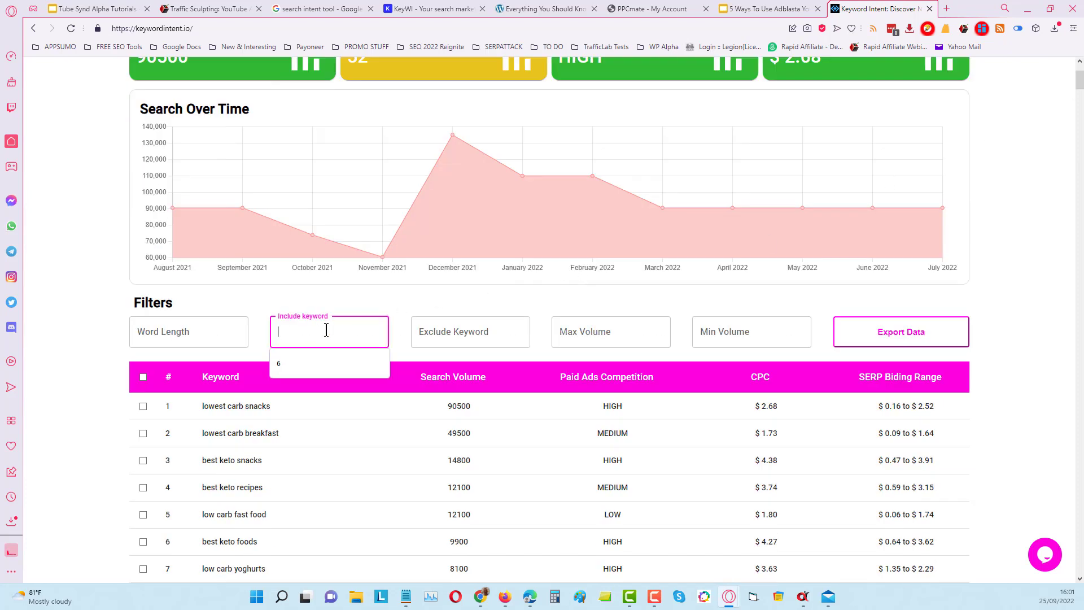
type("best")
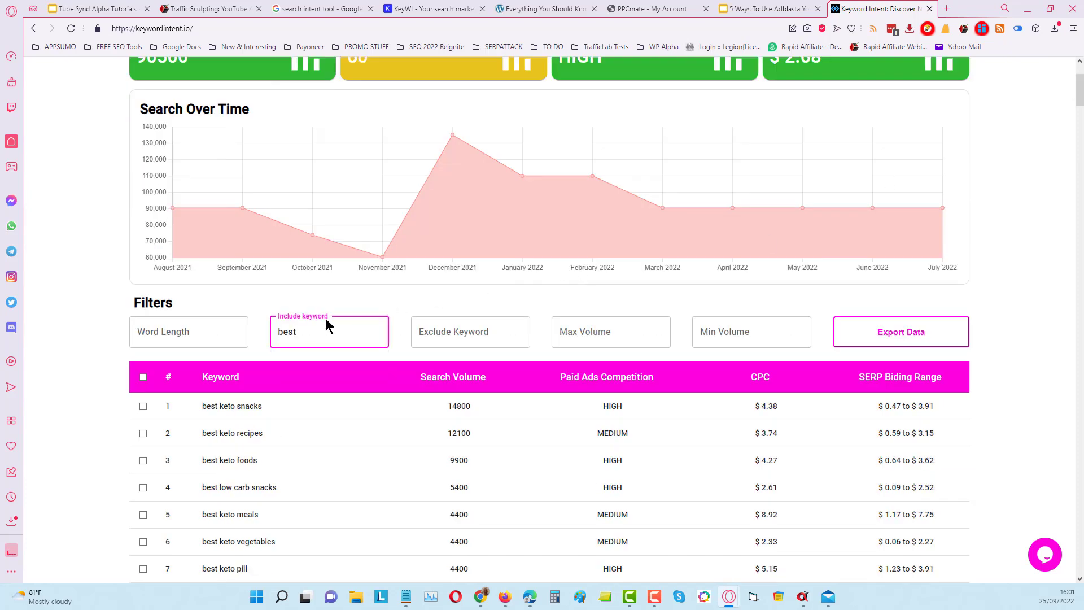
left_click_drag(1080, 91, 1038, 564)
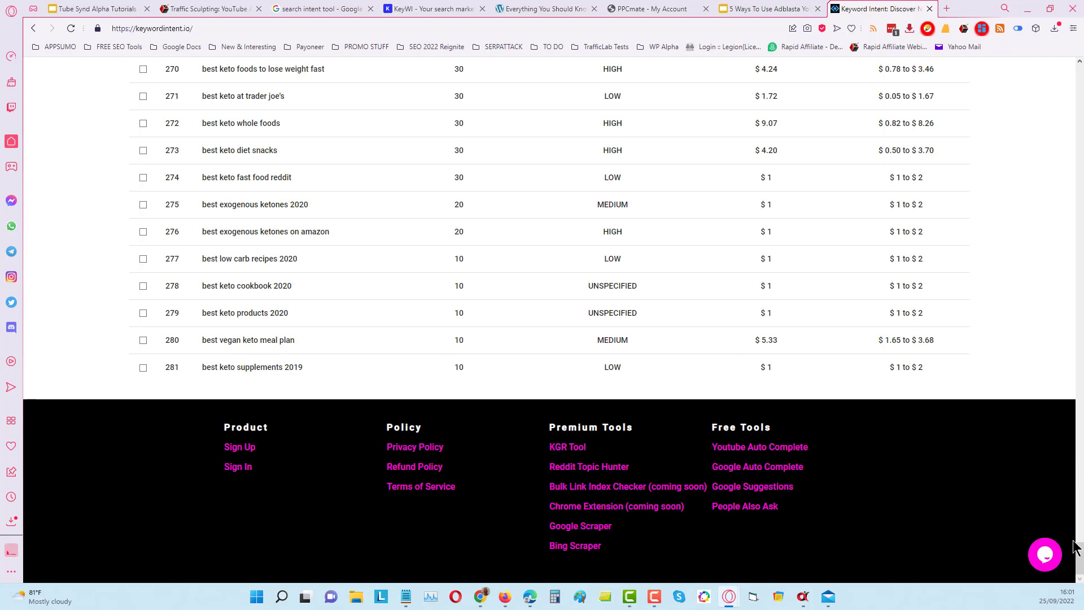
left_click_drag(1081, 563, 1029, 103)
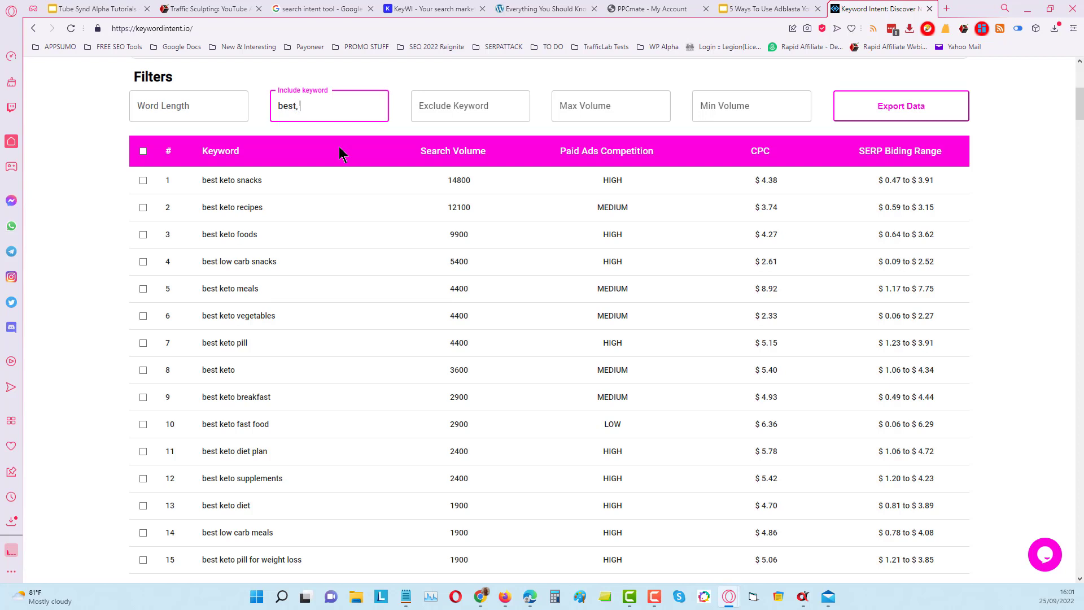
type("recipes")
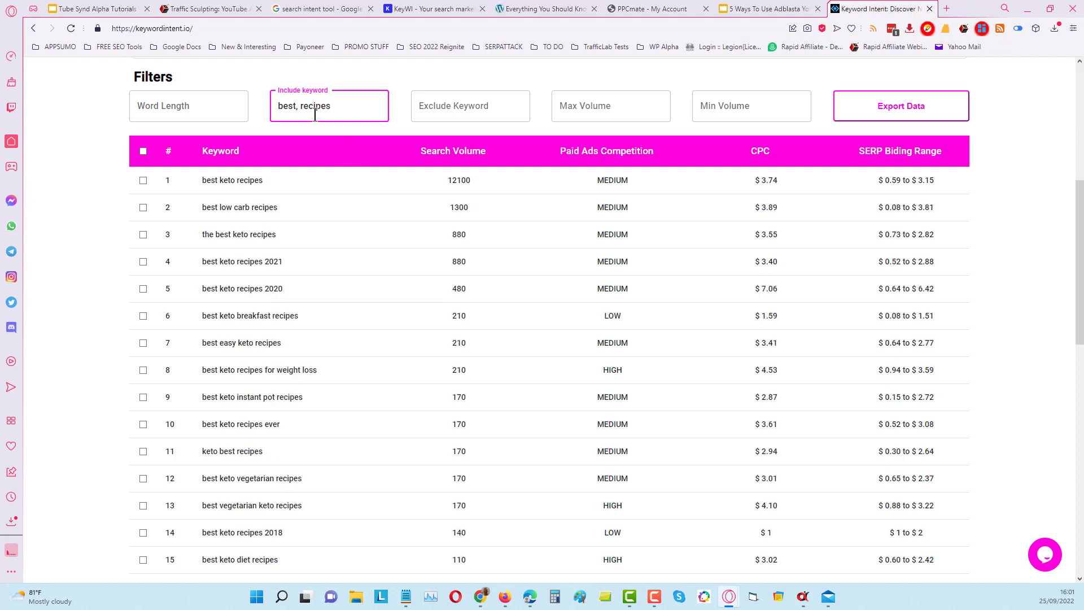
left_click_drag(1078, 202, 1066, 438)
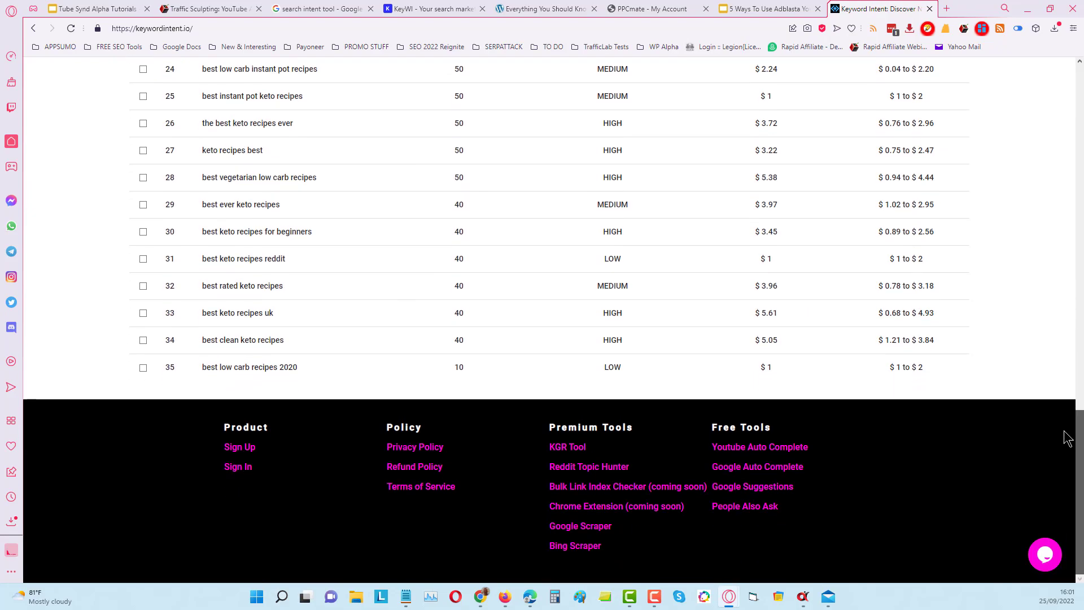
scroll(1067, 438, "up", 15)
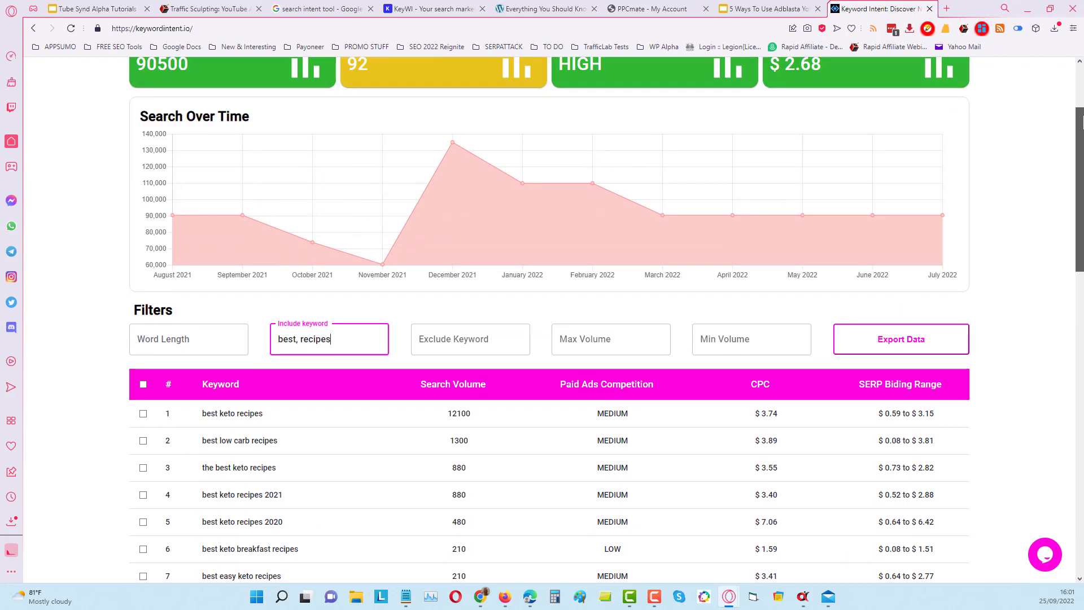
scroll(537, 243, "down", 2)
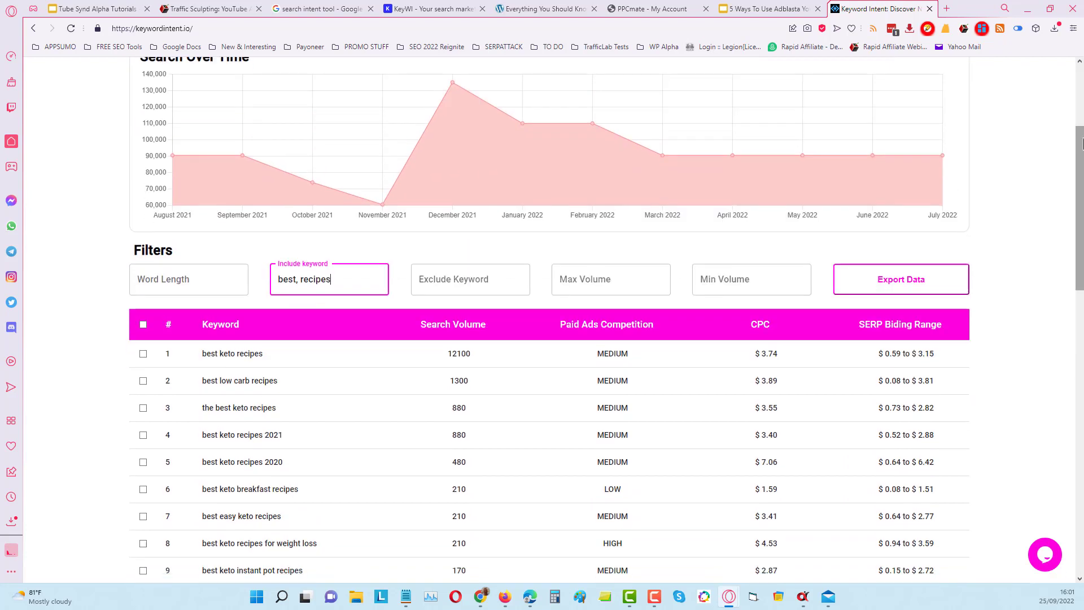
left_click(144, 324)
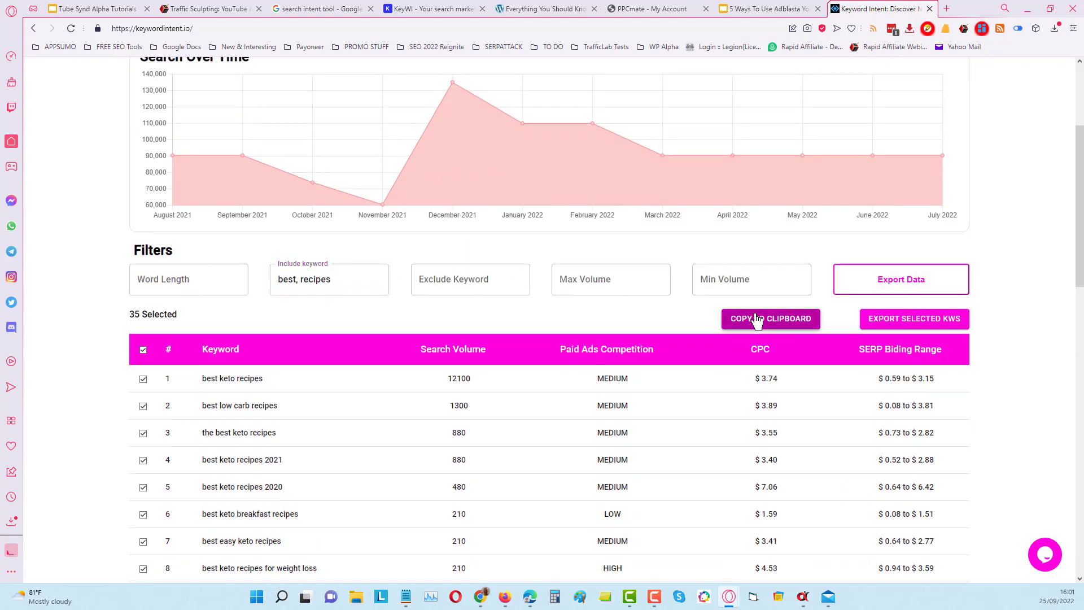
left_click(760, 320)
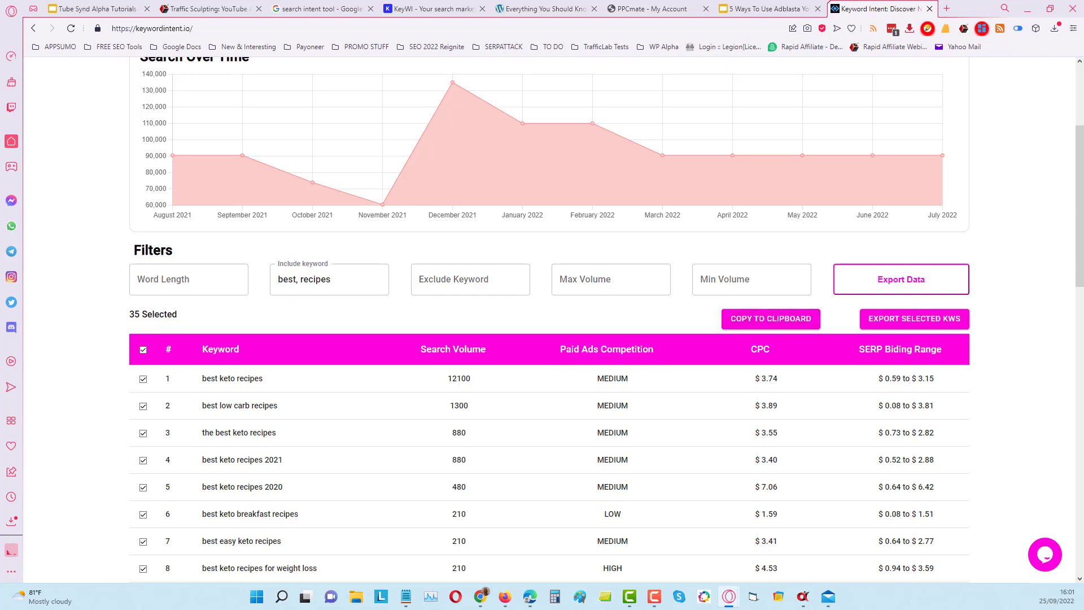
Step: Bring AdBlasta forward maximized and start a new Tag Grabber project
left_click_drag(0, 6, 779, 37)
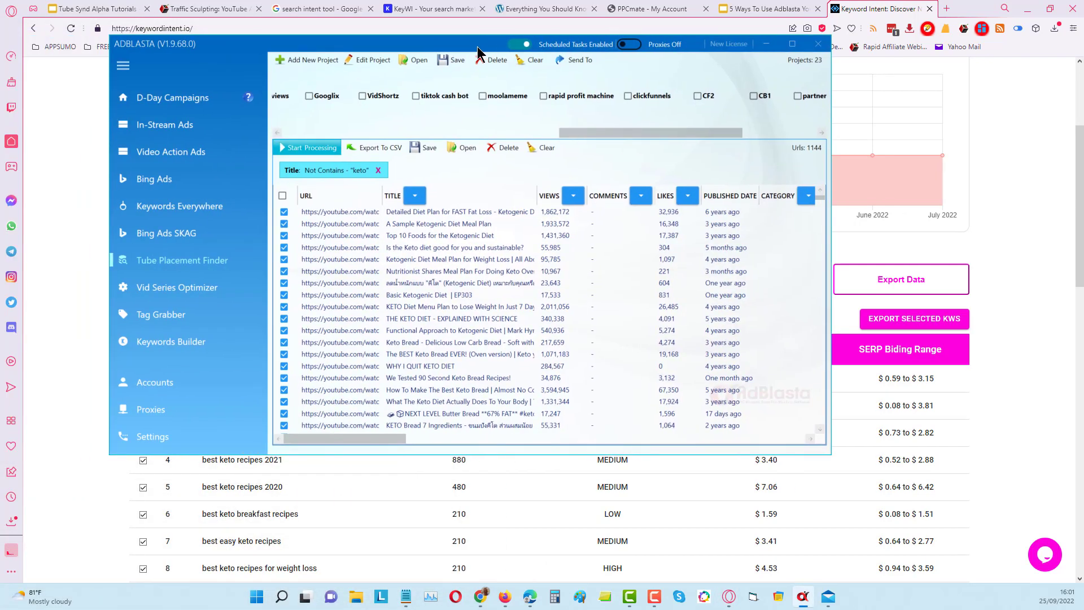
left_click(792, 43)
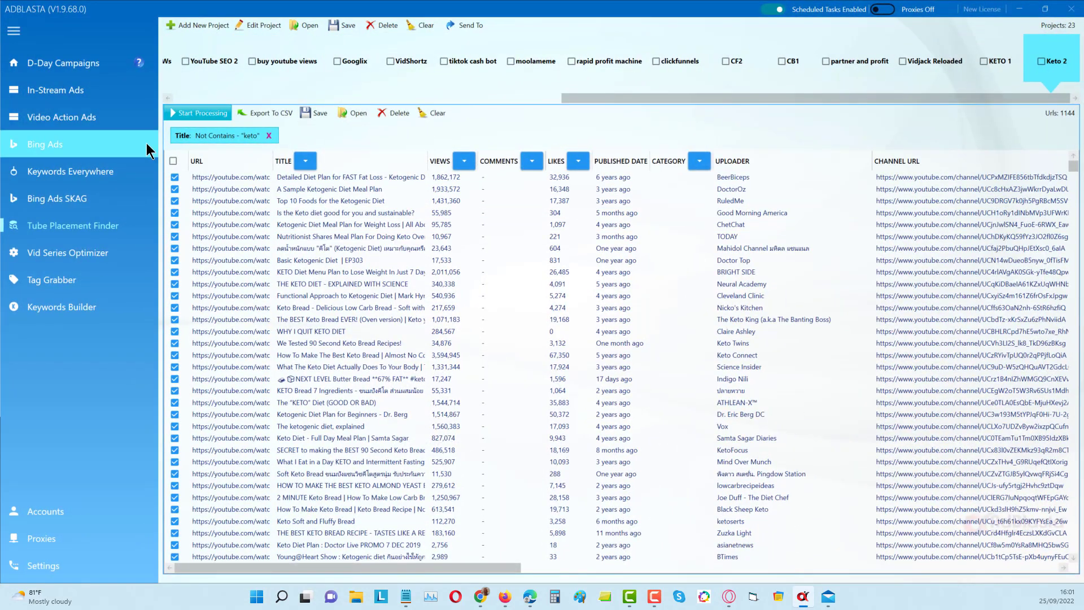
left_click(61, 289)
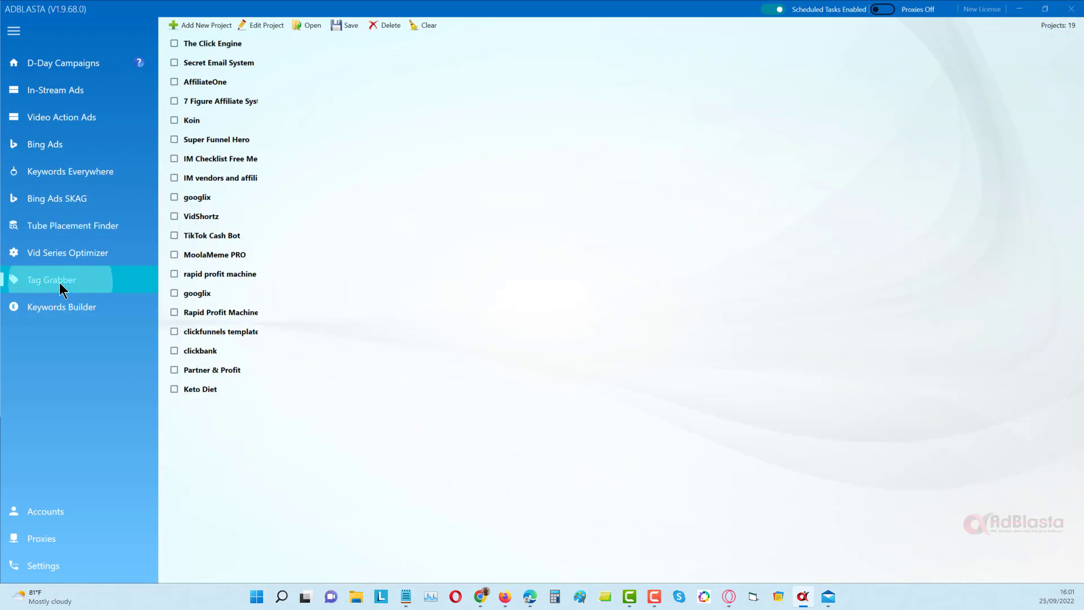
left_click(207, 25)
Step: Paste the copied keywords, name the project 'keto - best recipes', with 10 pages and 50 max tags
right_click(249, 152)
left_click(267, 184)
left_click(257, 128)
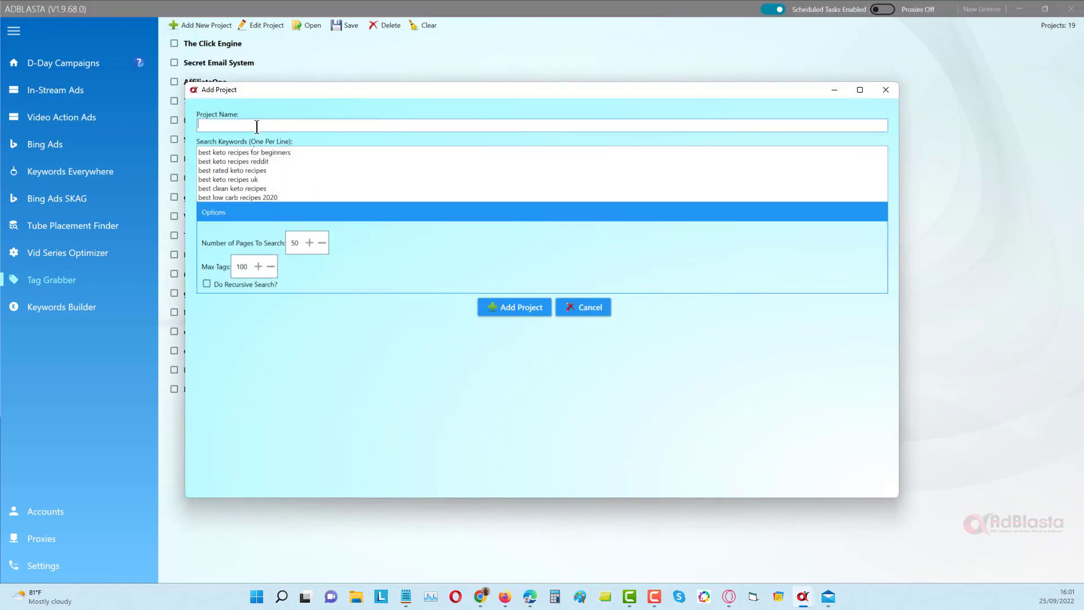
type("keto - best")
type("recipes")
left_click_drag(294, 246, 287, 244)
type("1")
left_click(244, 267)
type("50")
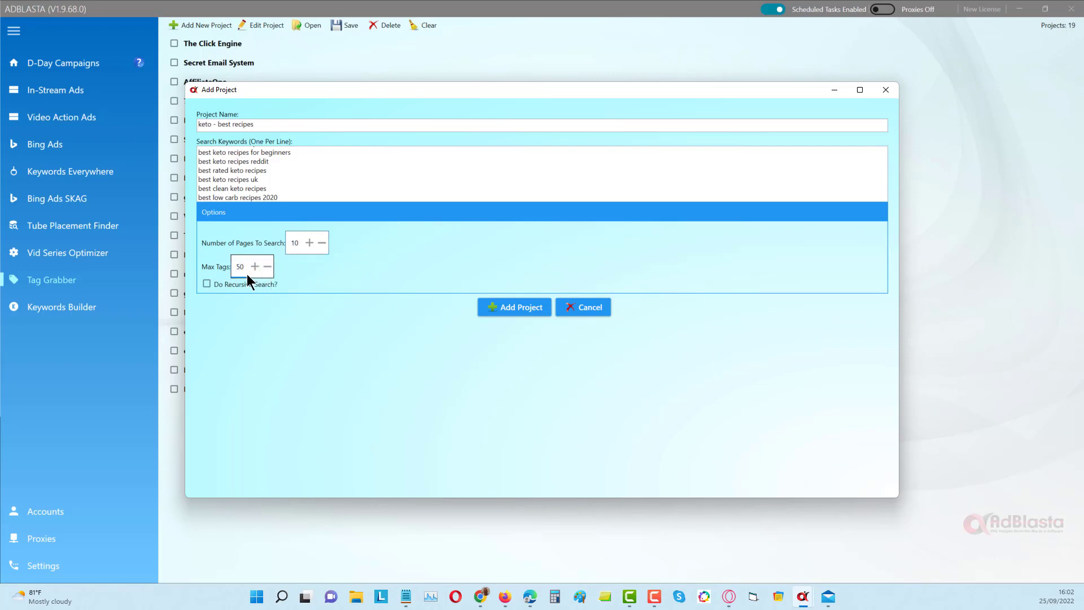
Step: Create the keto - best recipes project and scrape 50 tags, led by 'keto' at 281
left_click(310, 242)
left_click(309, 241)
left_click(514, 309)
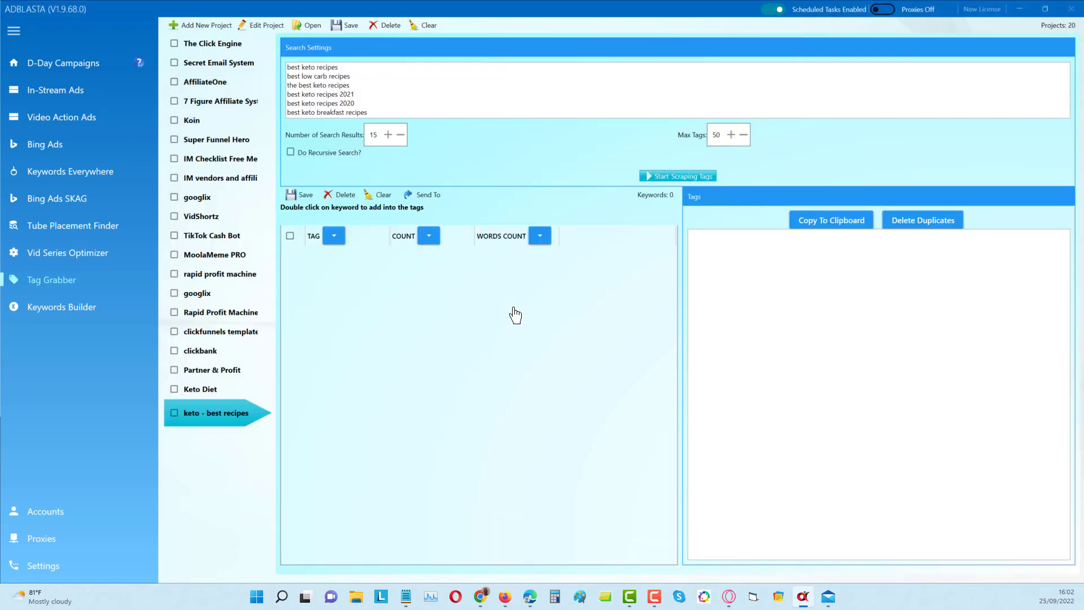
left_click(669, 176)
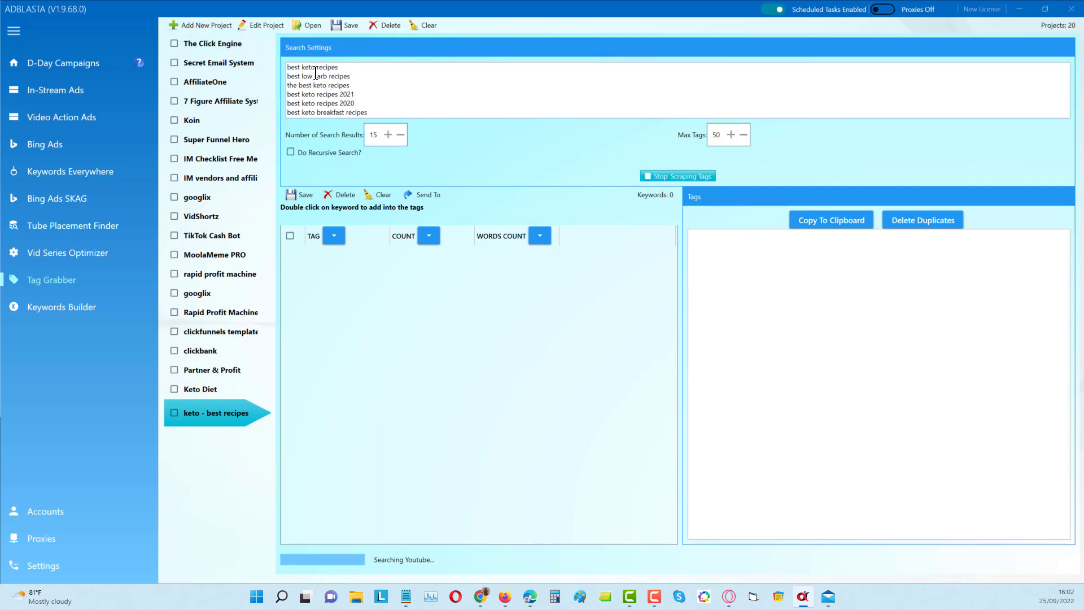
scroll(318, 84, "down", 3)
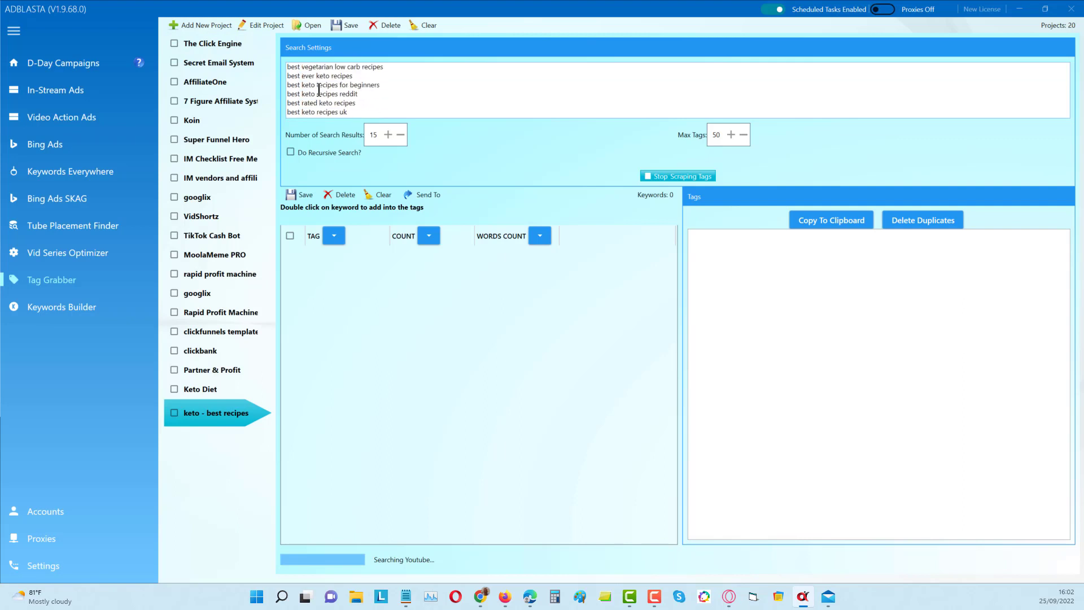
scroll(319, 90, "up", 5)
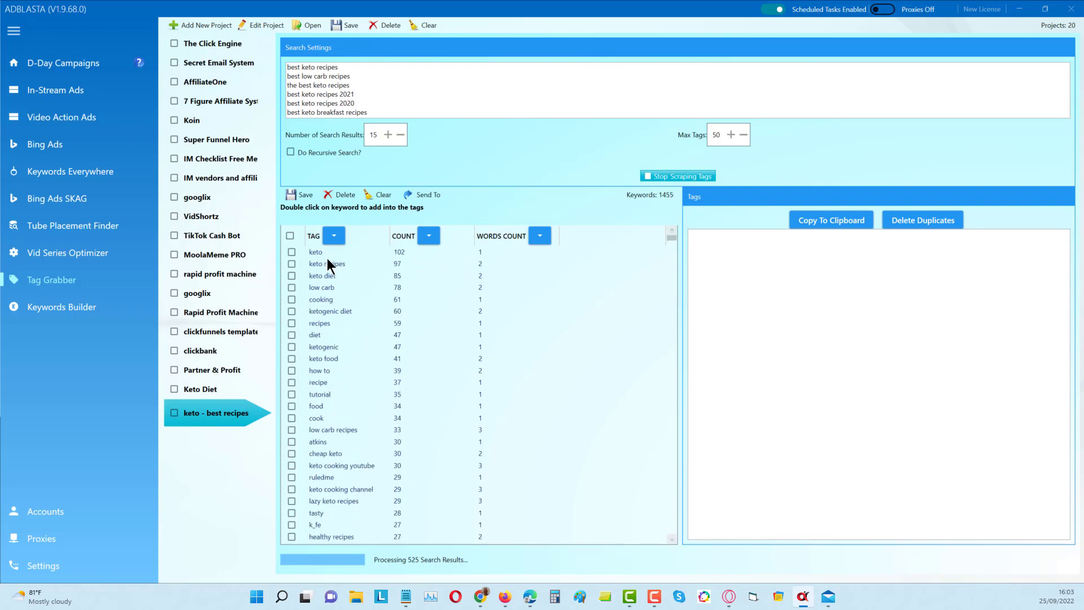
left_click(338, 292)
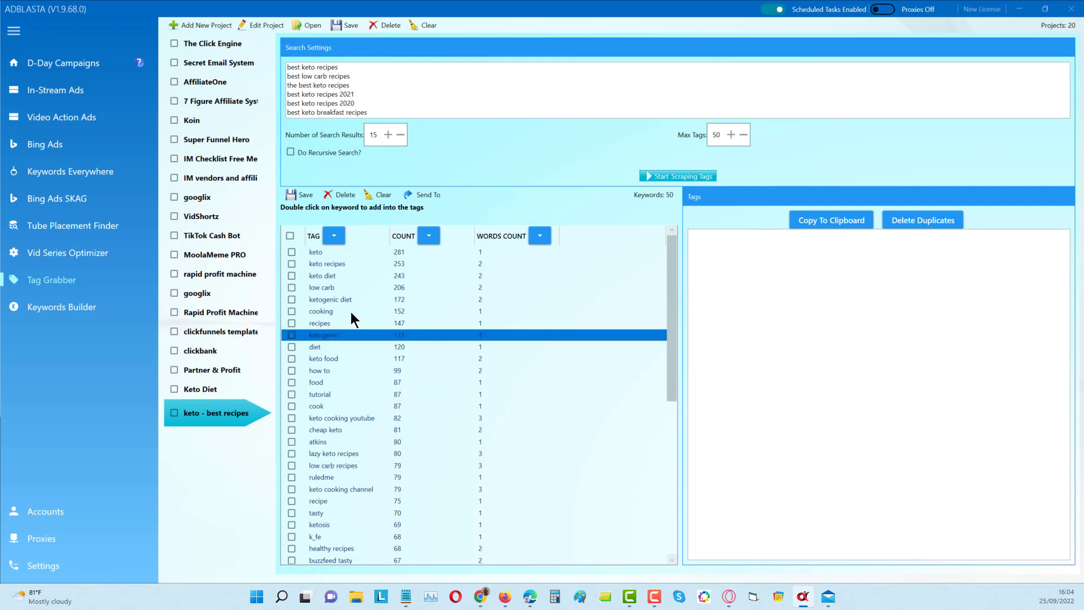
Step: Apply a 'Remove if Not Contains keto' tag filter, leaving 22 keto tags
left_click(334, 236)
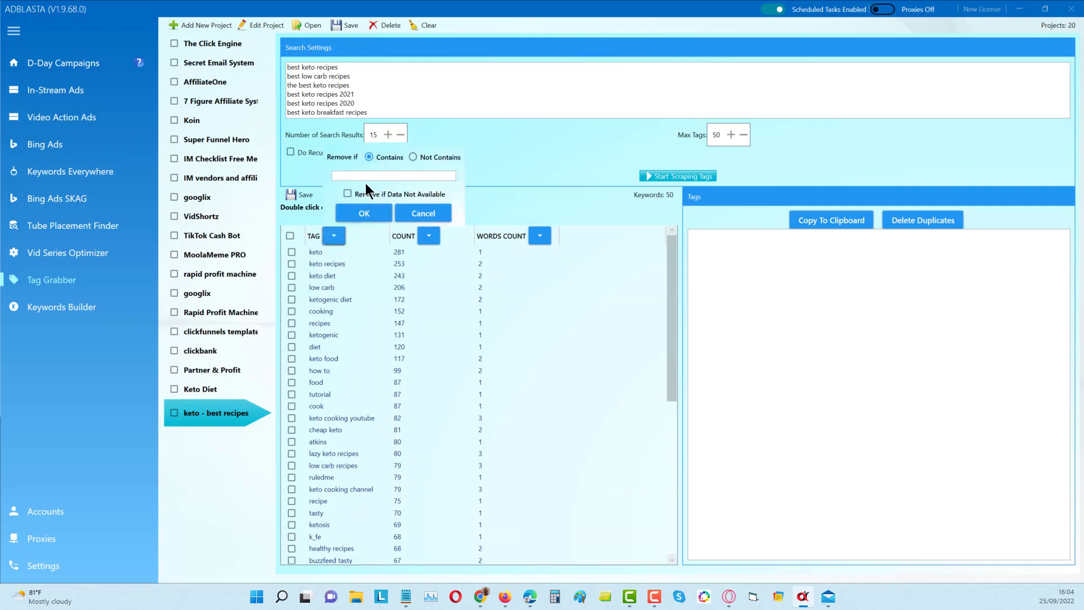
left_click(367, 177)
type("keto")
left_click(368, 219)
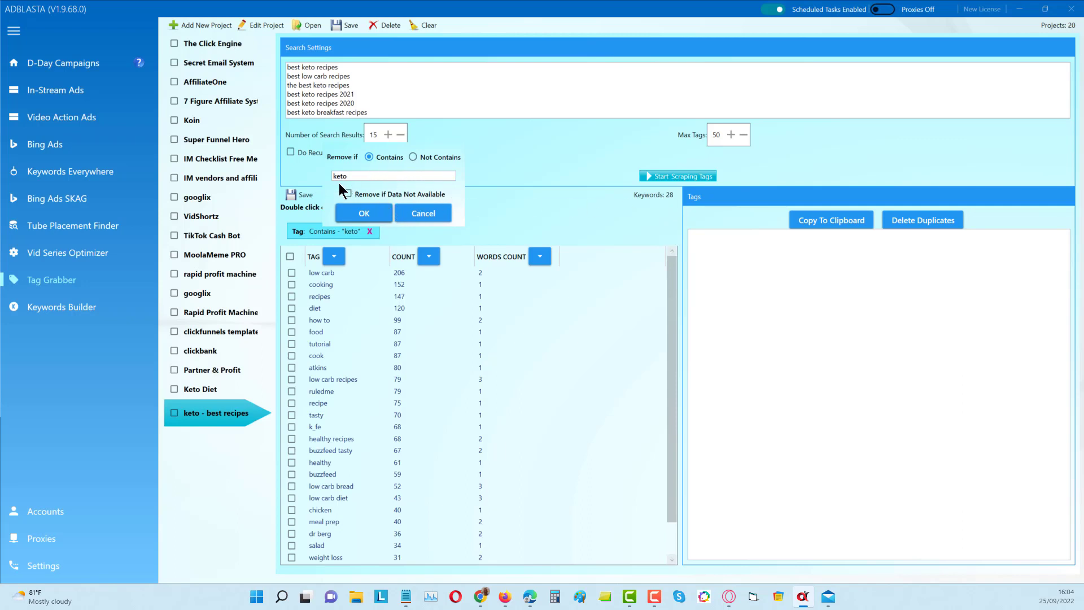
left_click(416, 214)
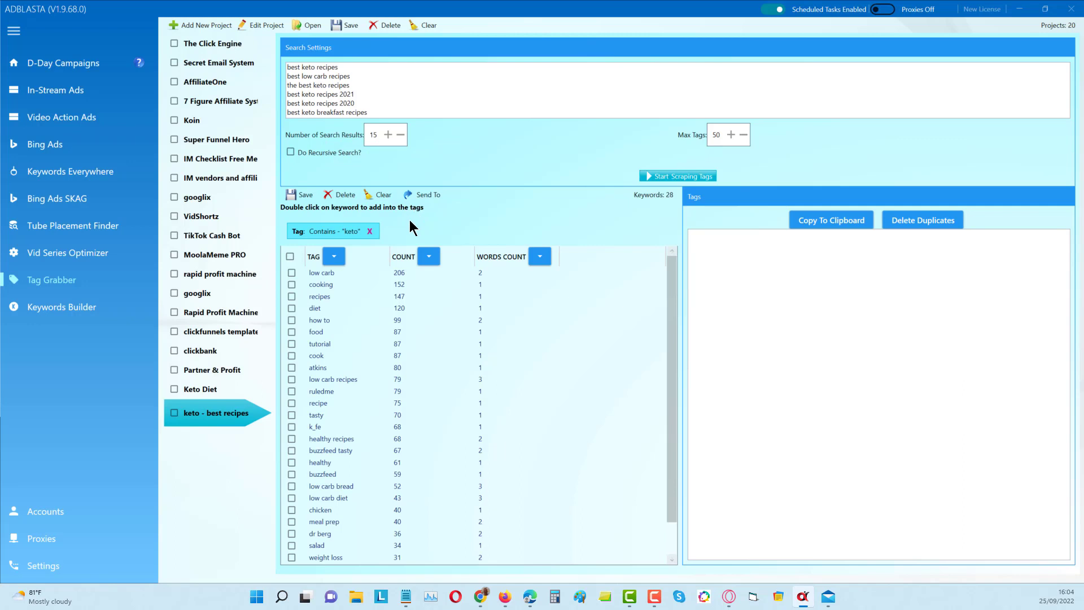
left_click(368, 231)
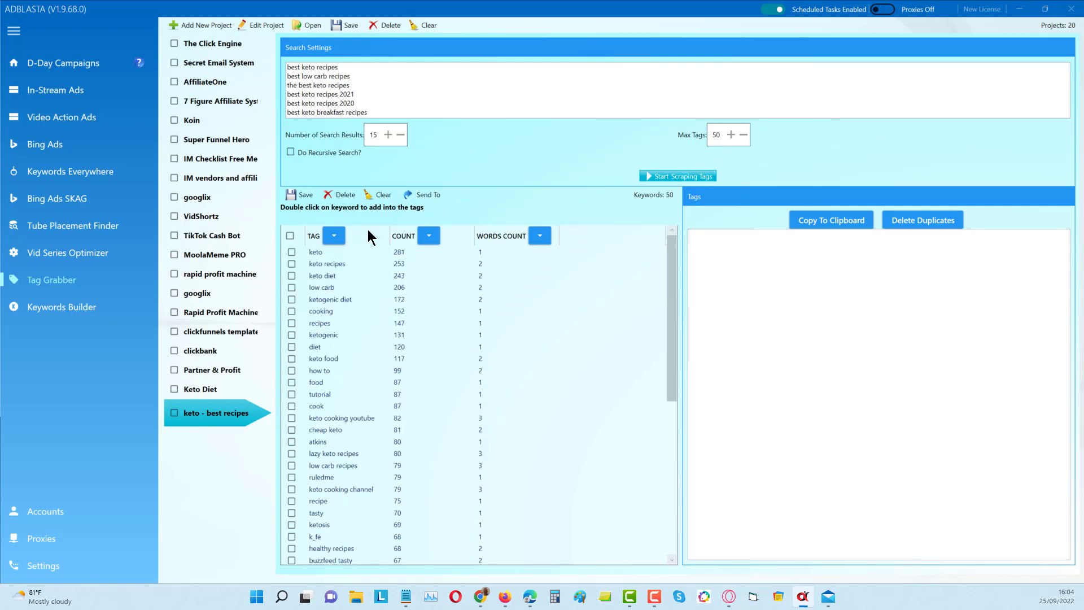
left_click(334, 236)
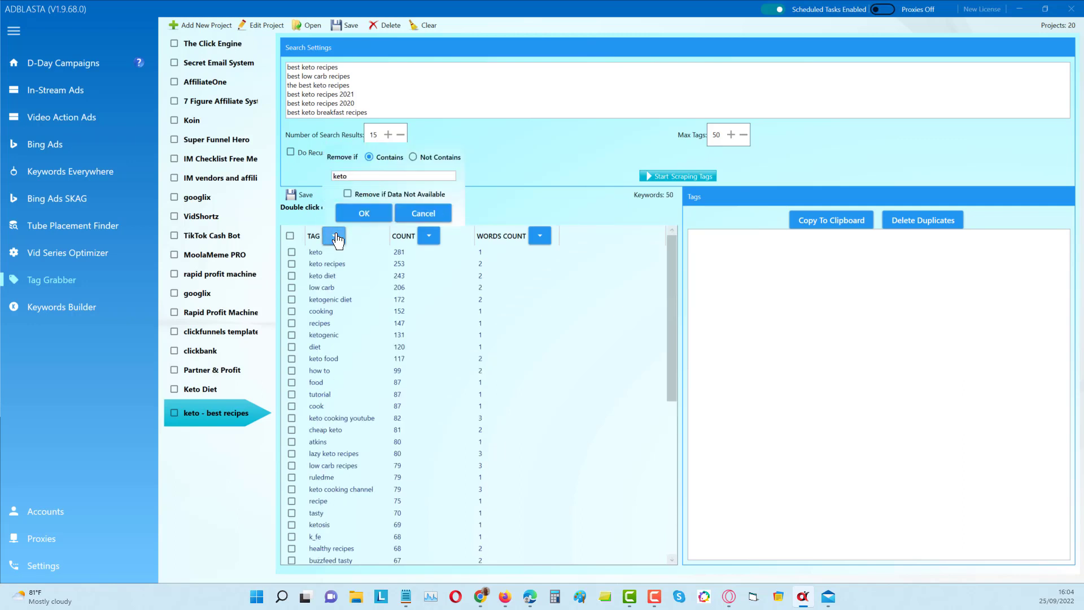
left_click(414, 157)
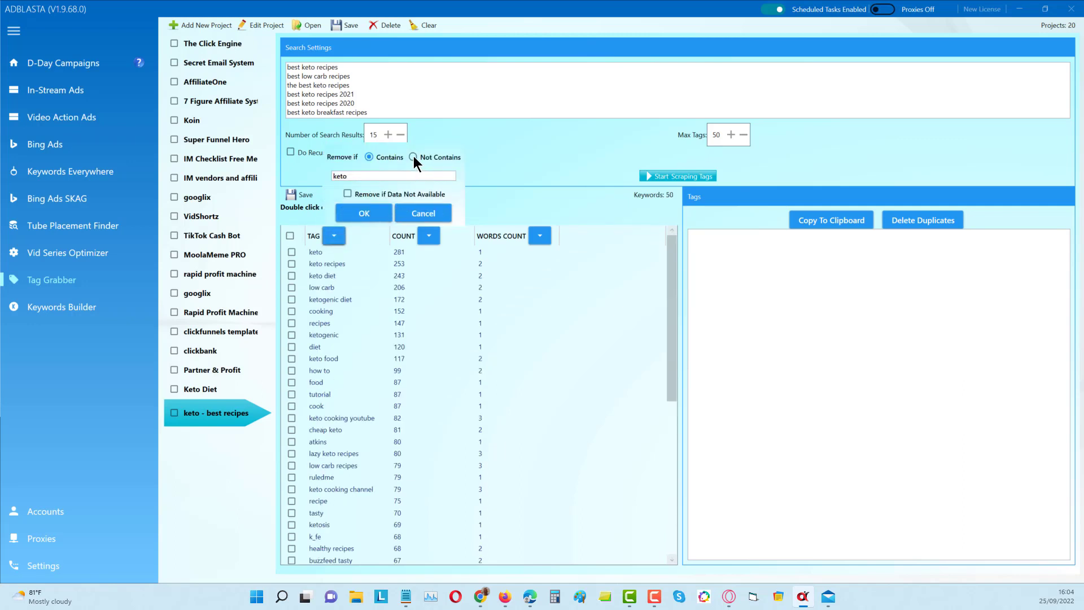
left_click(365, 214)
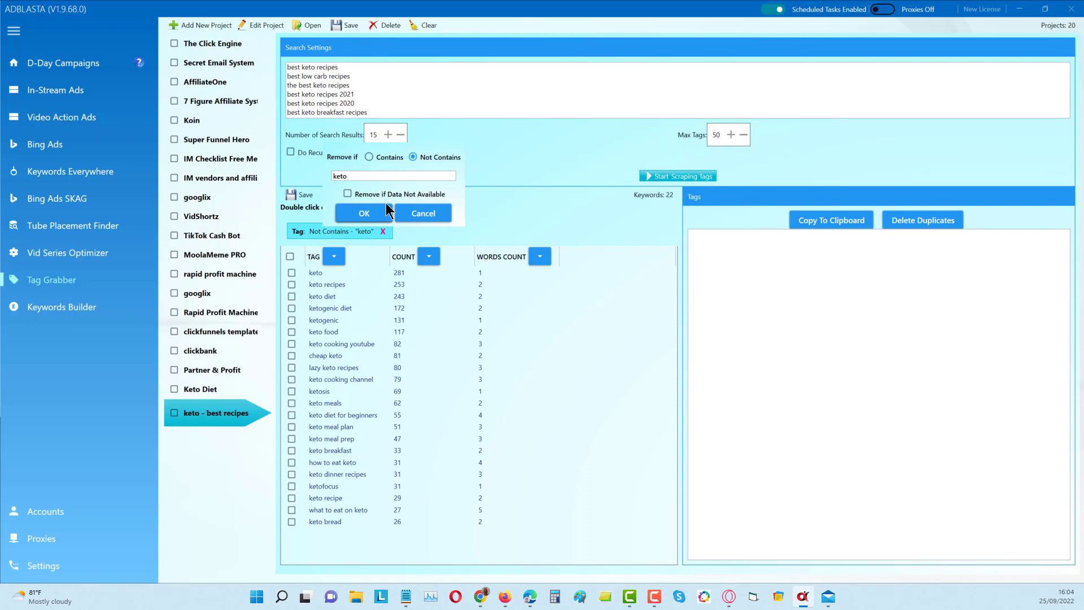
Step: Select all the search keywords in the keywords box ready for copying
left_click(340, 82)
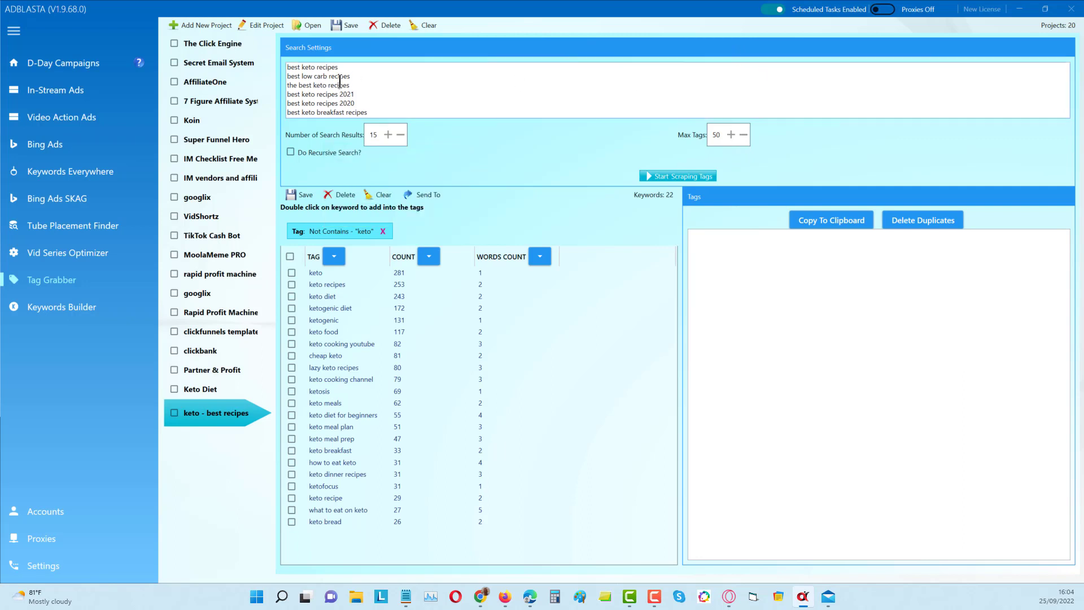
key("ctrl+a")
right_click(339, 83)
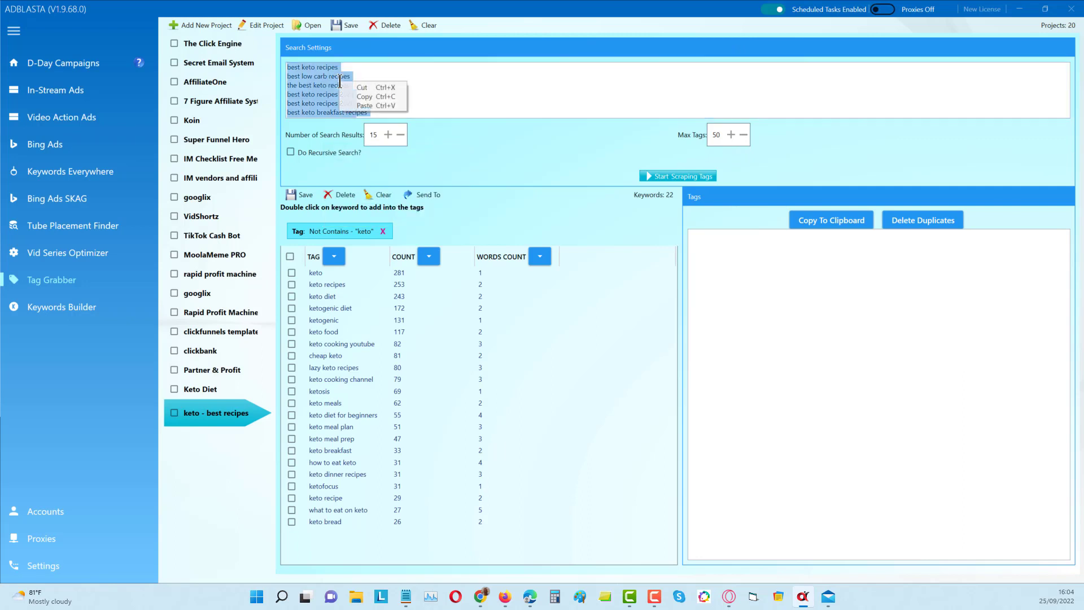
Step: Copy the keywords and add them to a new Tube Placement Finder project 'Keto - Recipes Best'
left_click(370, 95)
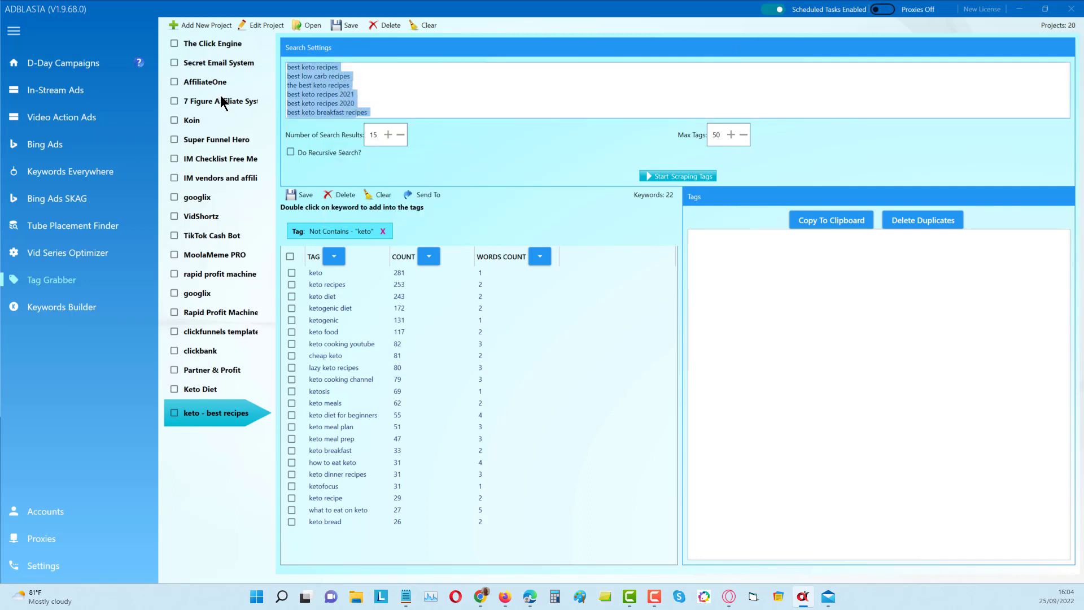
left_click(96, 224)
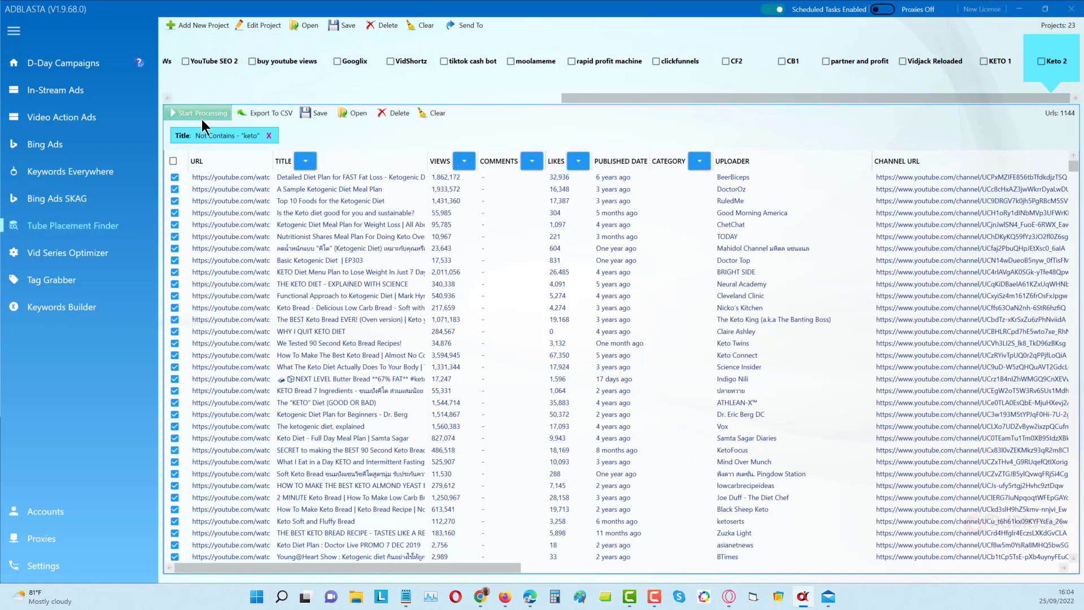
left_click(202, 26)
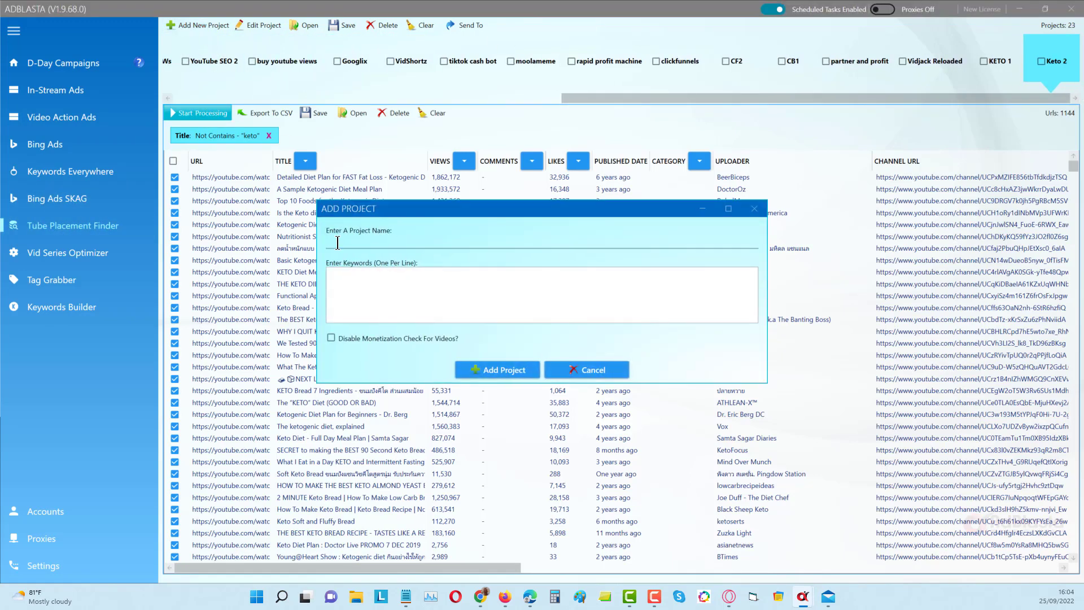
left_click(340, 275)
key("ctrl+v")
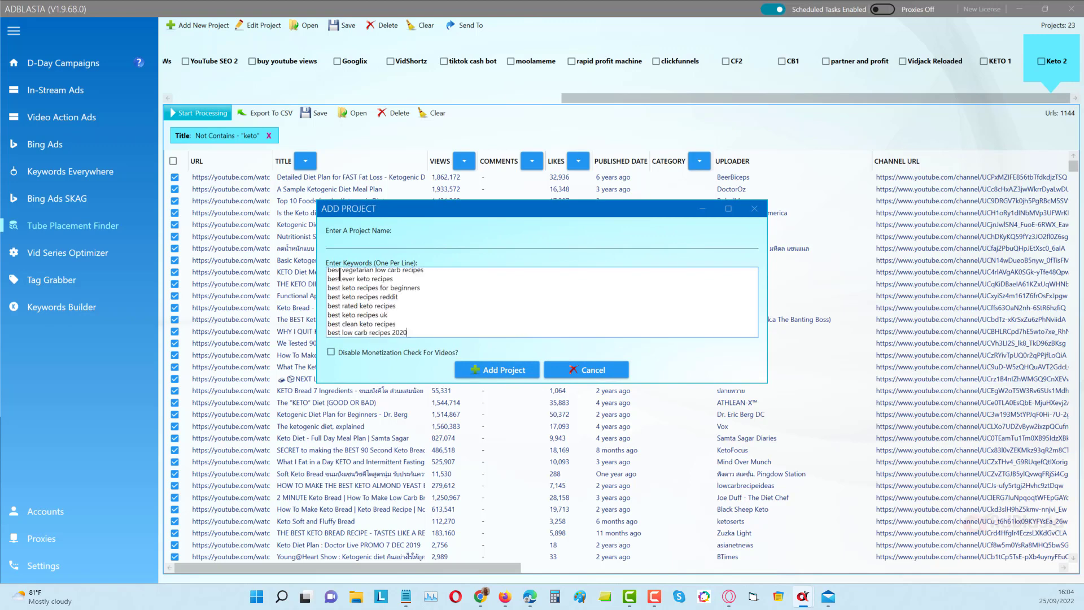
left_click(368, 240)
type("Keto")
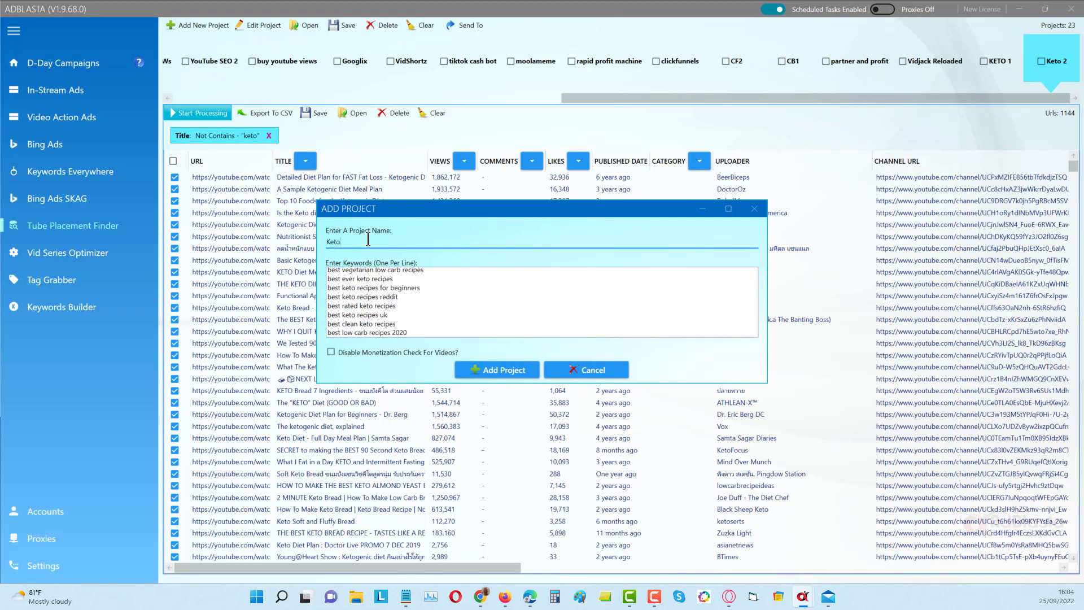
type(" - Recipe Best")
left_click(490, 372)
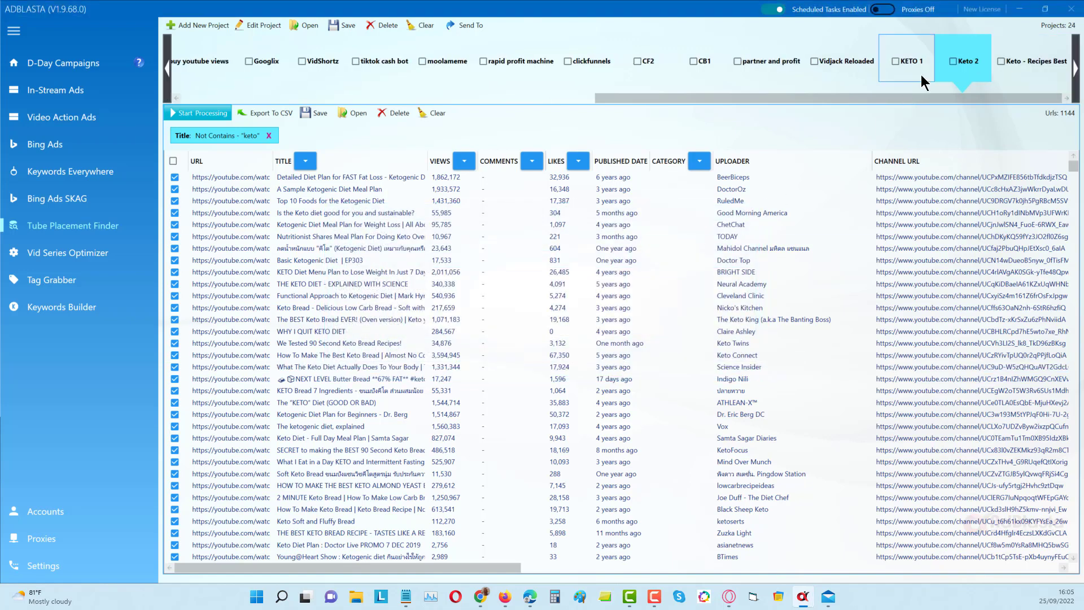
Step: Open the Keto - Recipes Best project and start processing its 35 keyword tasks
left_click(1036, 68)
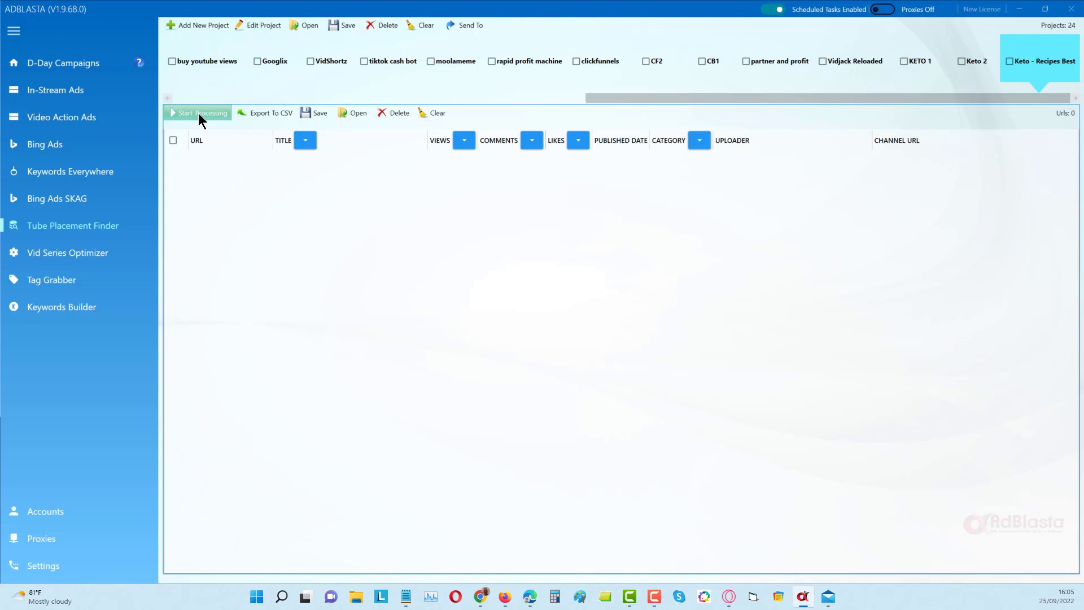
left_click(198, 113)
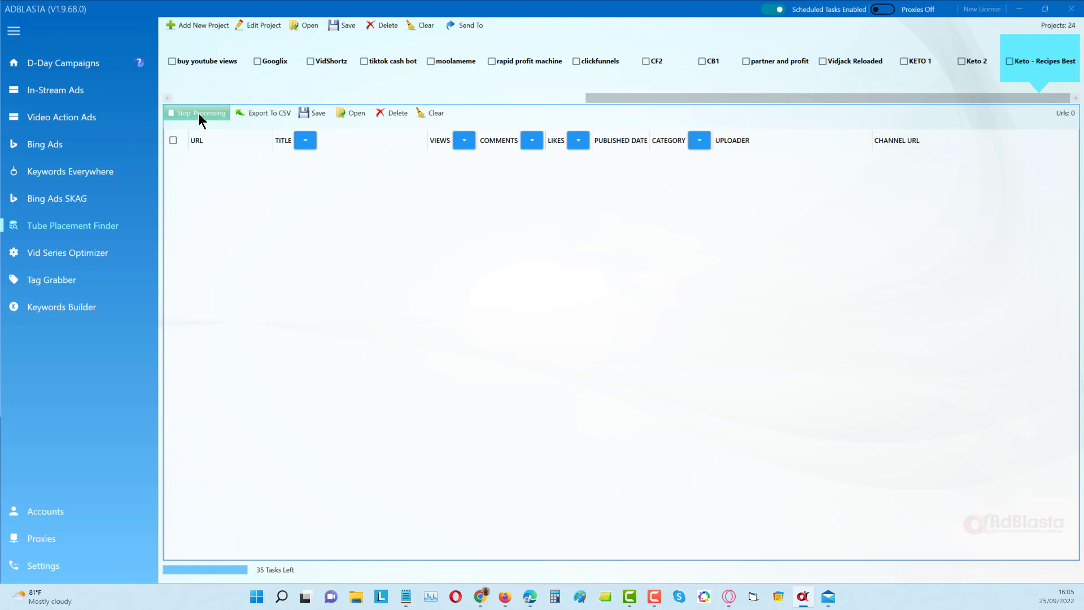
Step: Switch to Tag Grabber to view the 22 keto-filtered tags led by 'keto' at 281
left_click(73, 284)
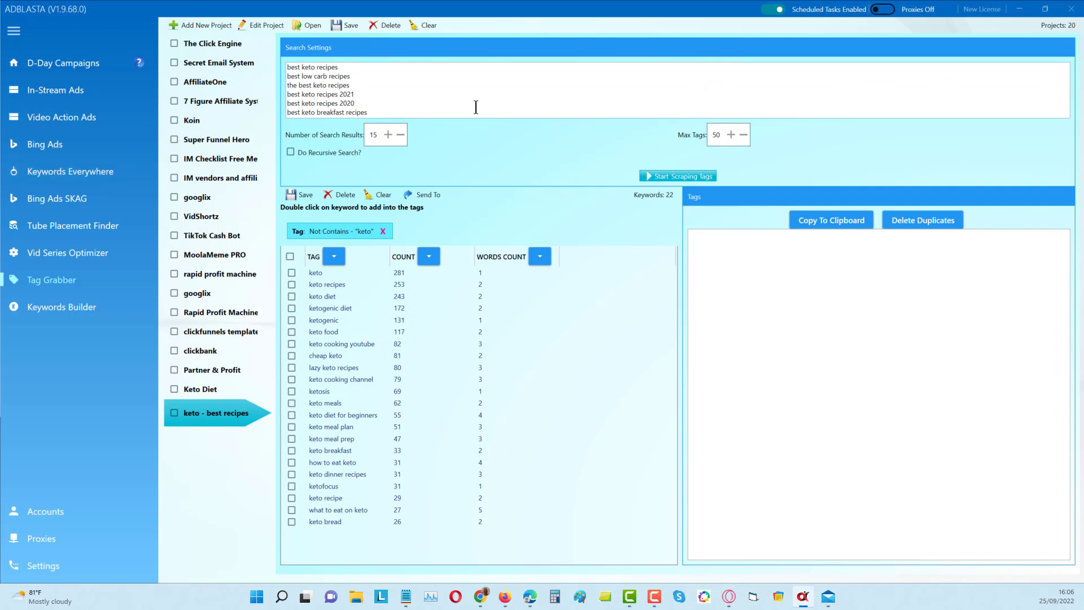
Step: Return to the video results and let collection finish at 615 URLs, briefly checking the Delete options
left_click(59, 226)
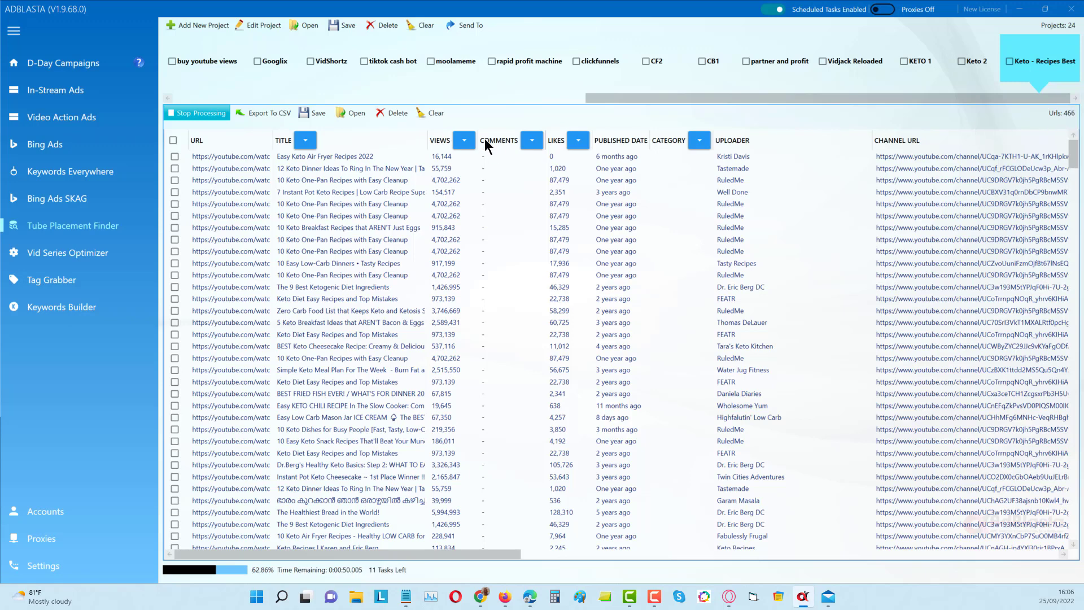
left_click(401, 218)
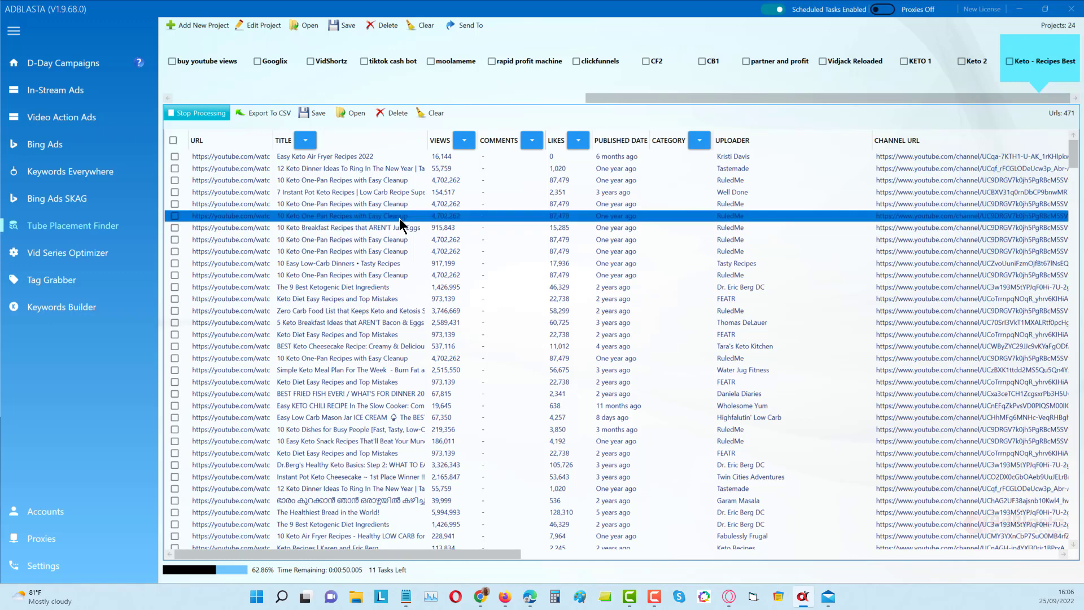
left_click(404, 113)
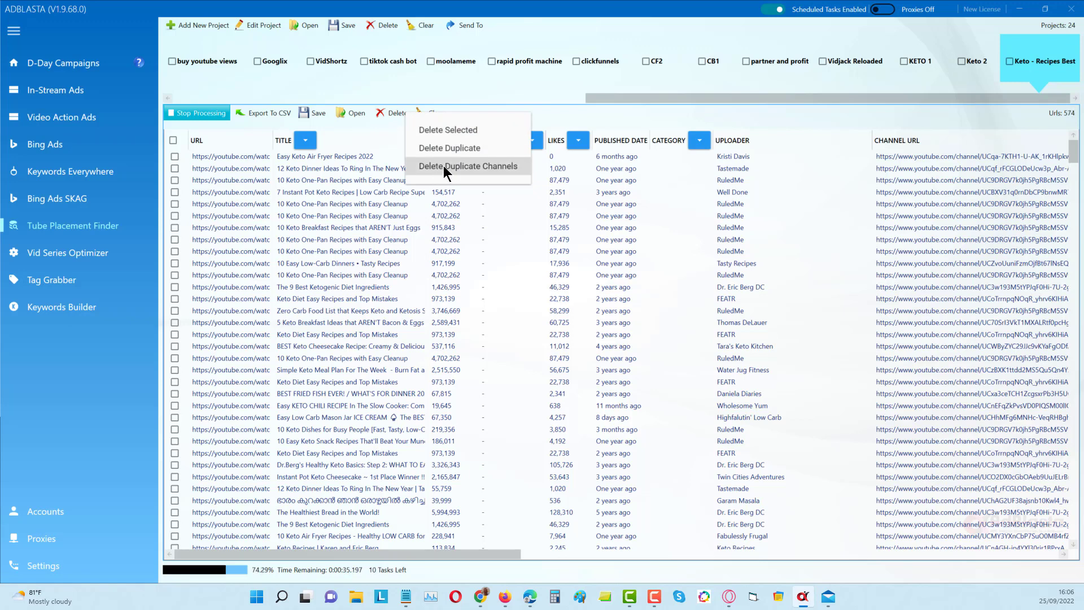
left_click(635, 117)
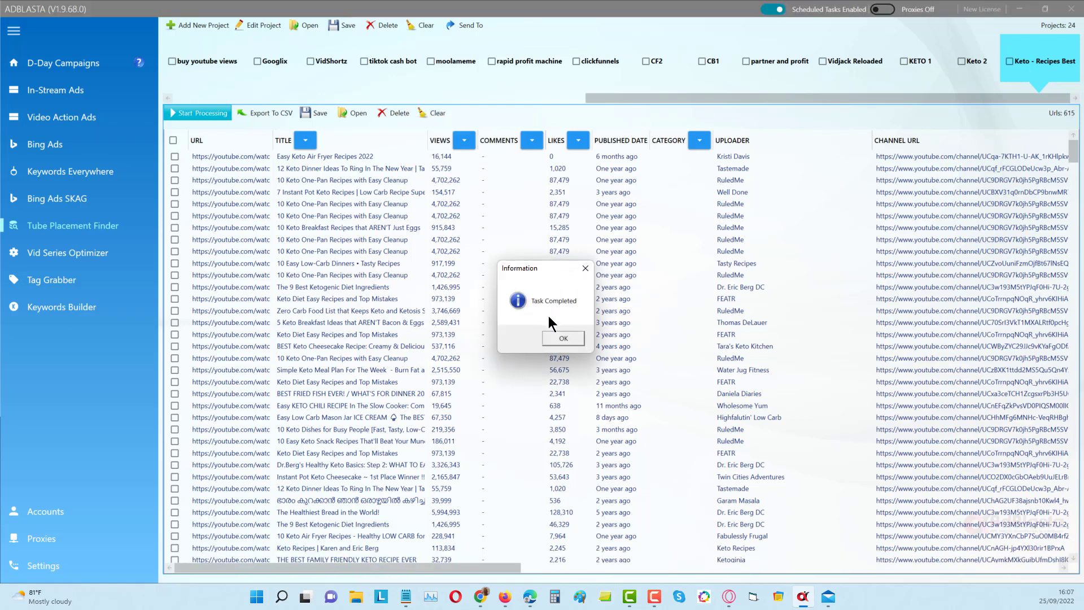
Step: Dismiss the Task Completed notice and use Delete Duplicate to cut 615 URLs to 216
left_click(563, 338)
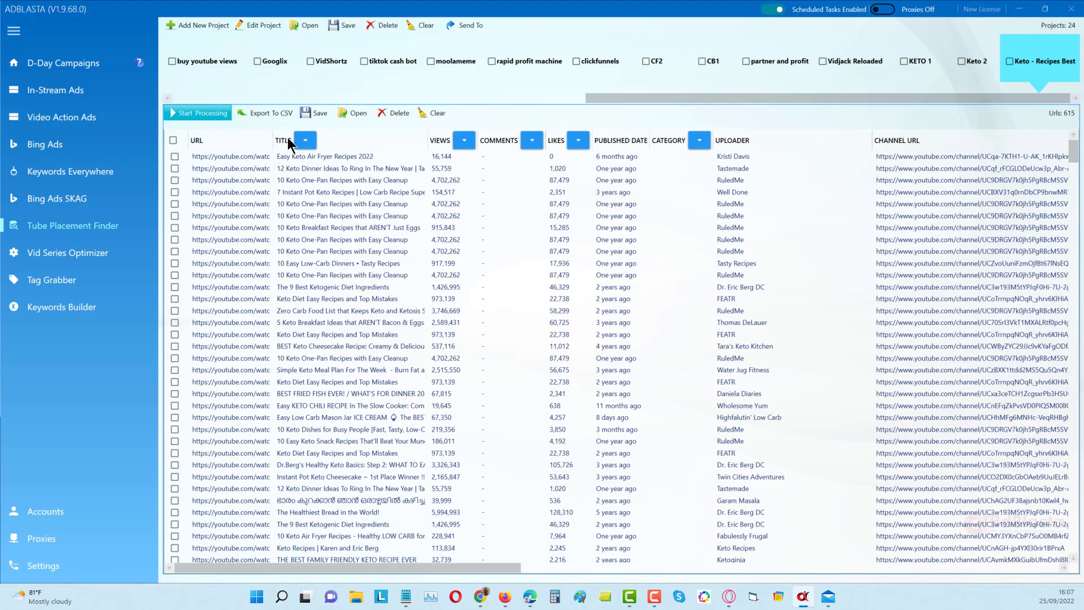
left_click(402, 118)
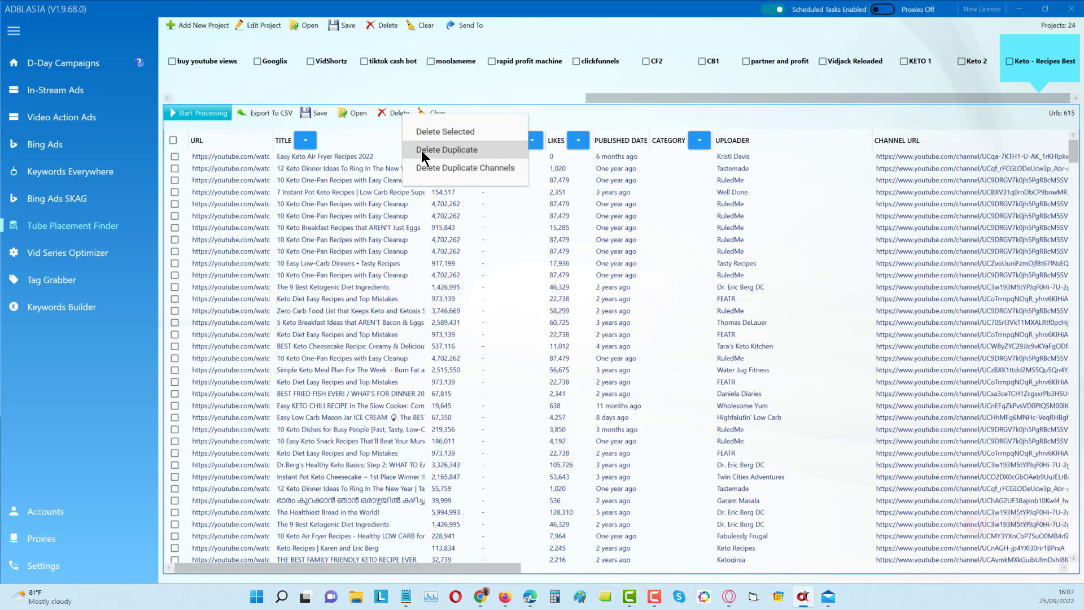
left_click(421, 150)
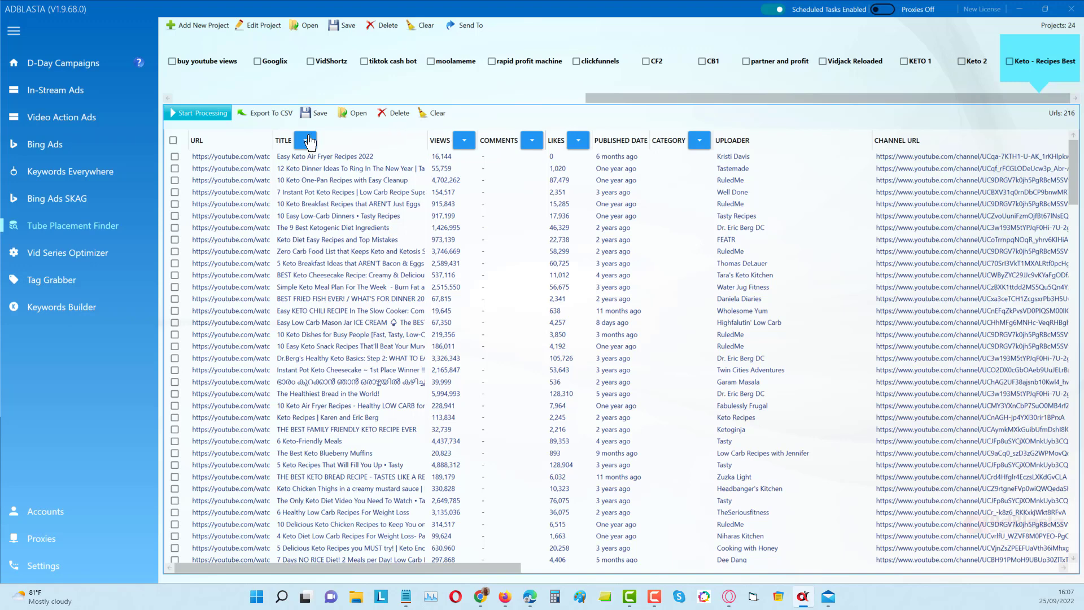
Step: Select all 216 videos and export the filtered list to CSV named 'ket best recipes 216'
left_click(173, 140)
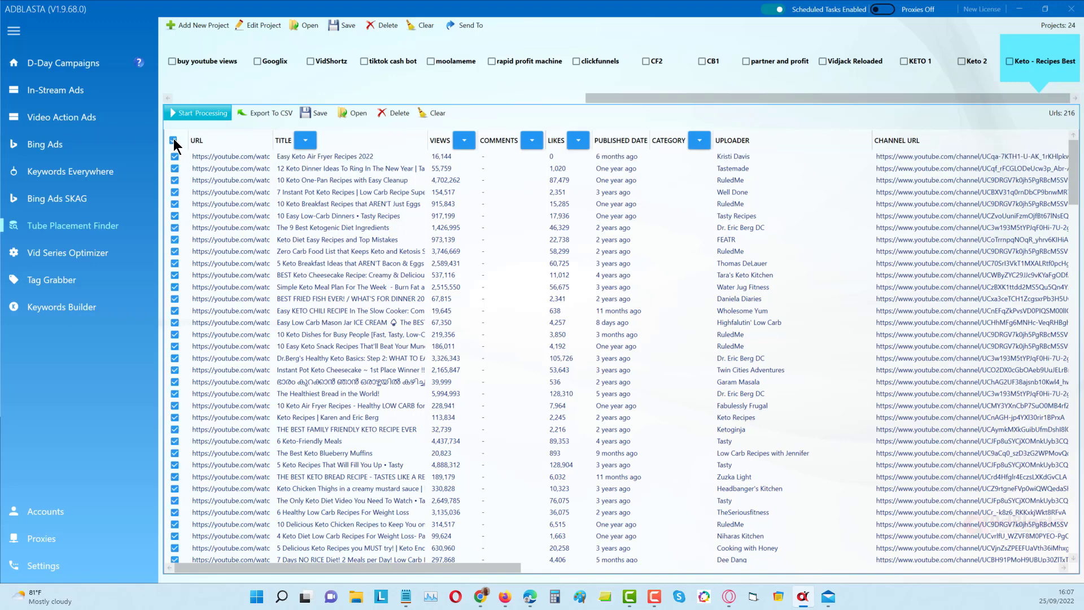
left_click(266, 111)
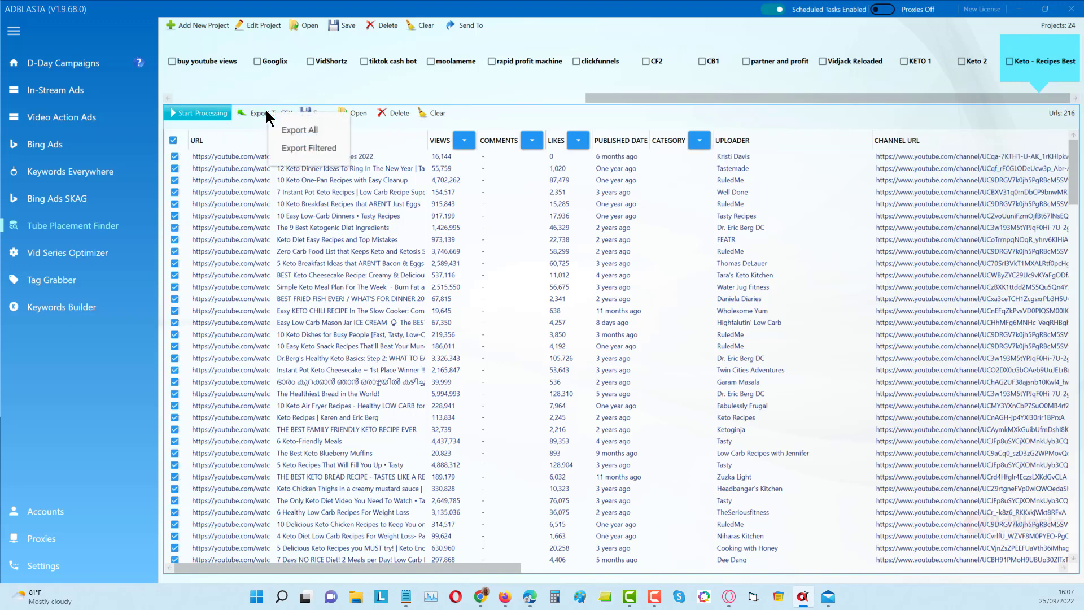
left_click(300, 148)
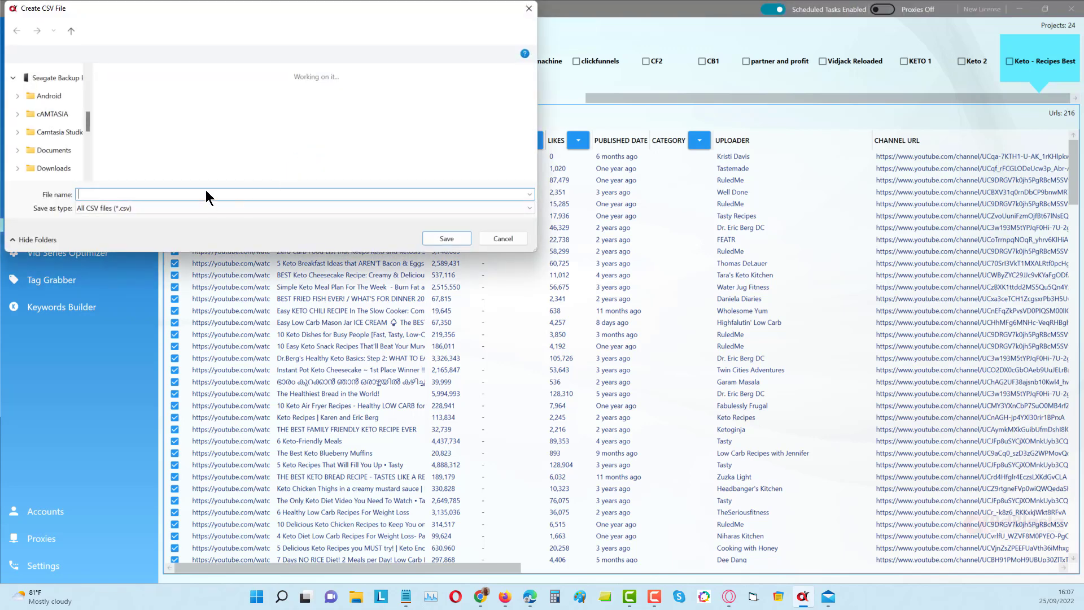
type("ket best recipes 216")
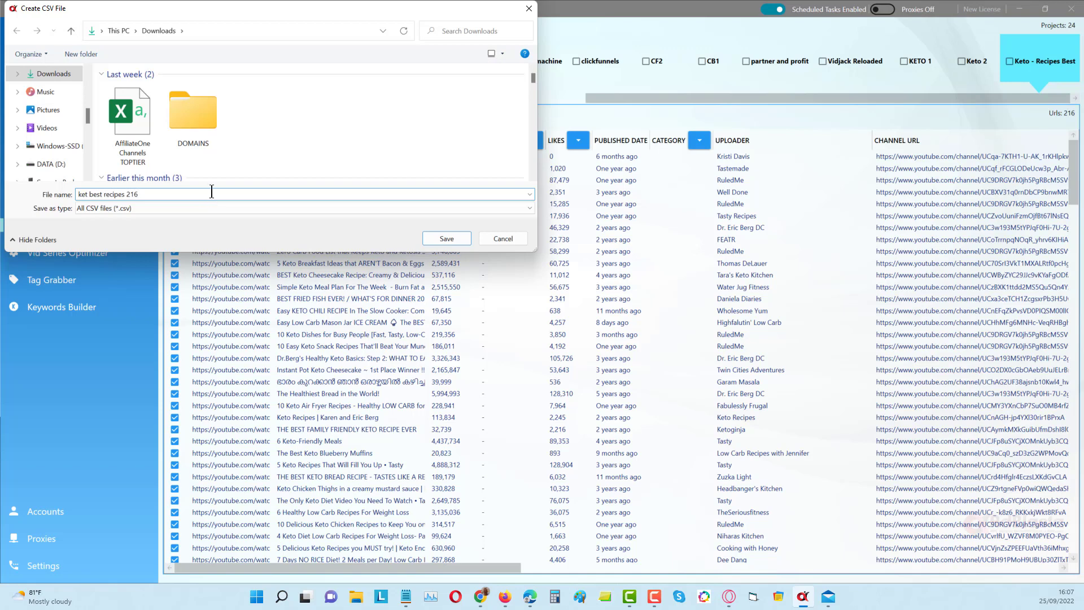
Step: Save the 216-video CSV, then add a Title 'Not Contains keto' filter, leaving 179 videos
left_click(462, 237)
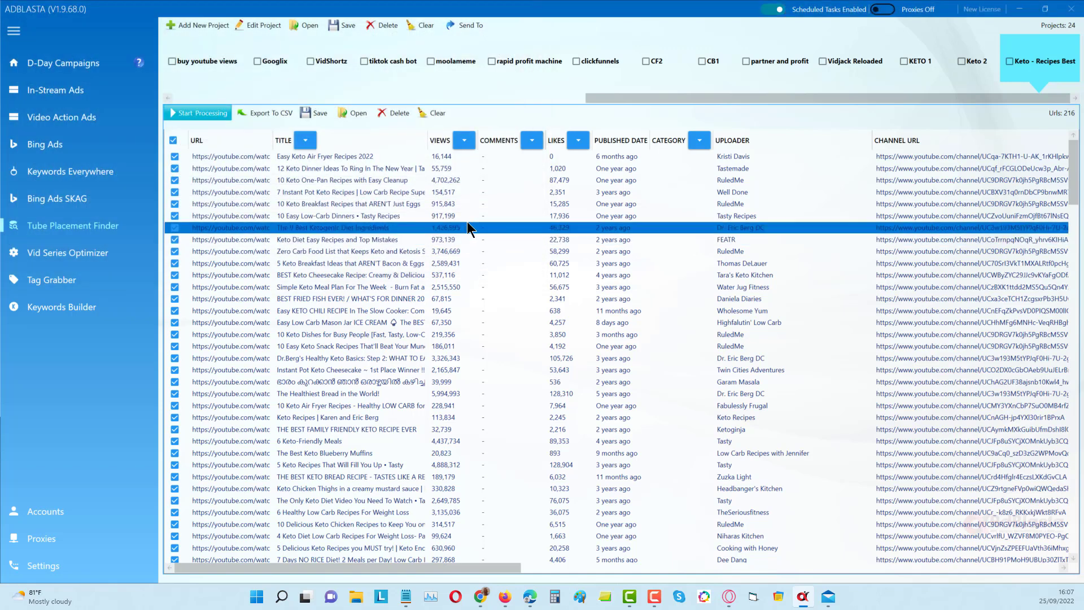
left_click(305, 141)
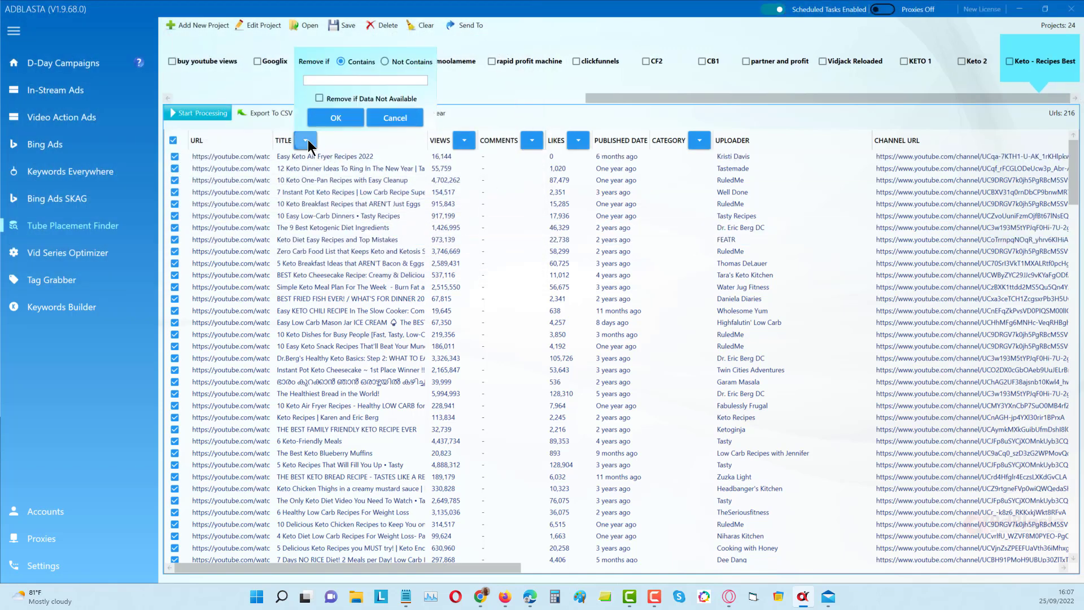
left_click(385, 61)
left_click(359, 81)
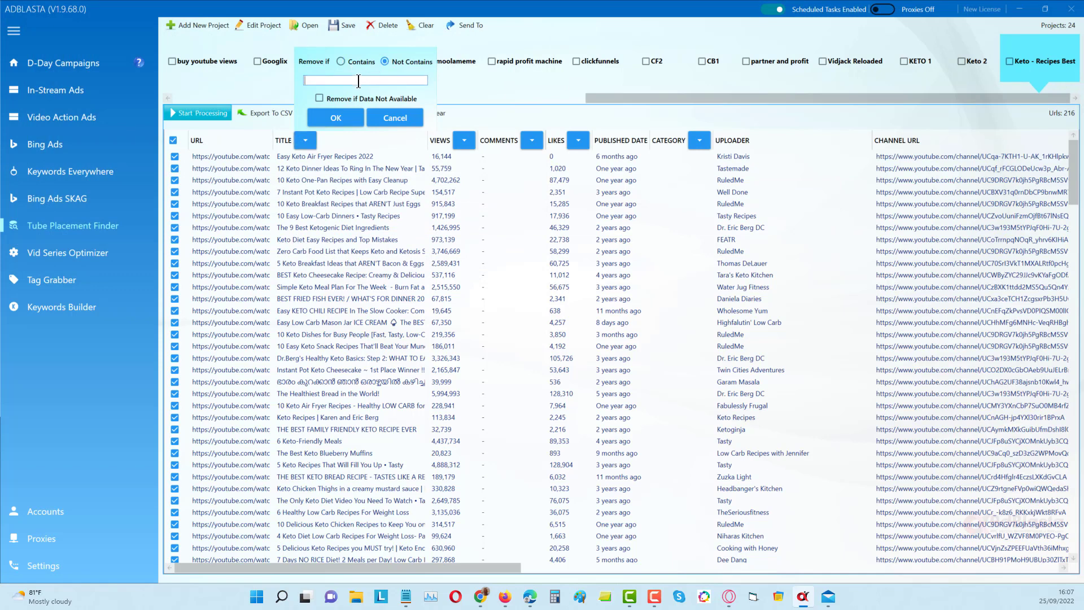
type("keto")
left_click(341, 117)
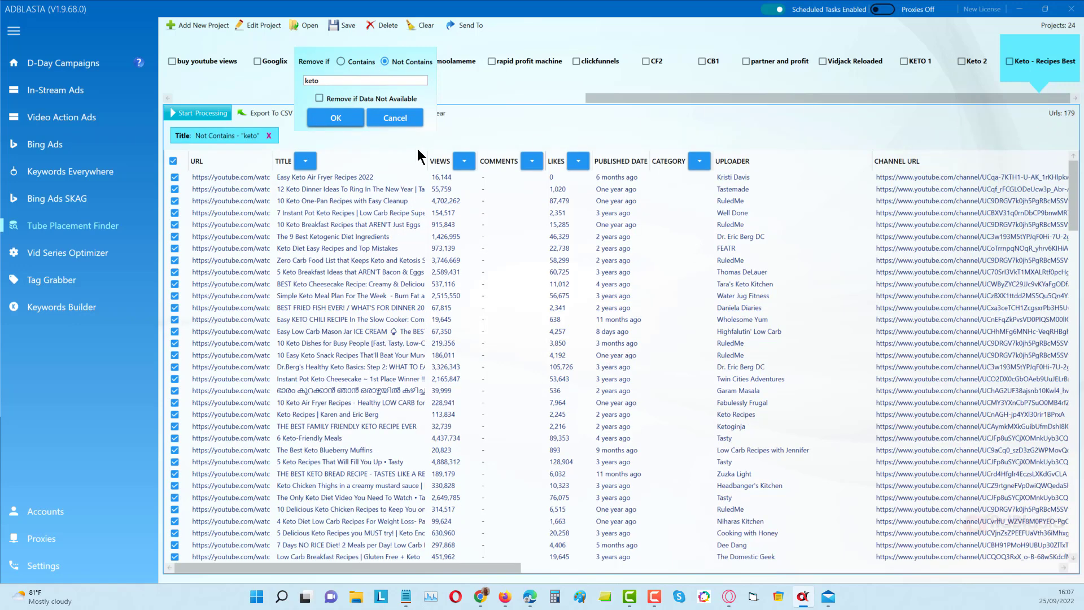
left_click(489, 128)
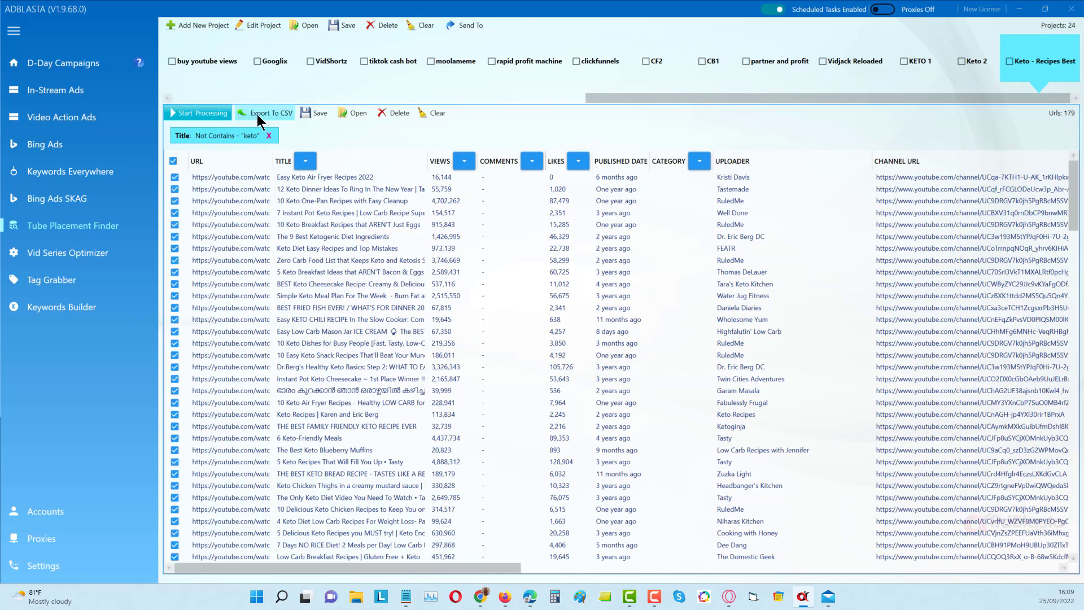
Step: Export the 179 filtered videos to a CSV named 'keto recipes best 179' and save it
left_click(258, 114)
left_click(286, 151)
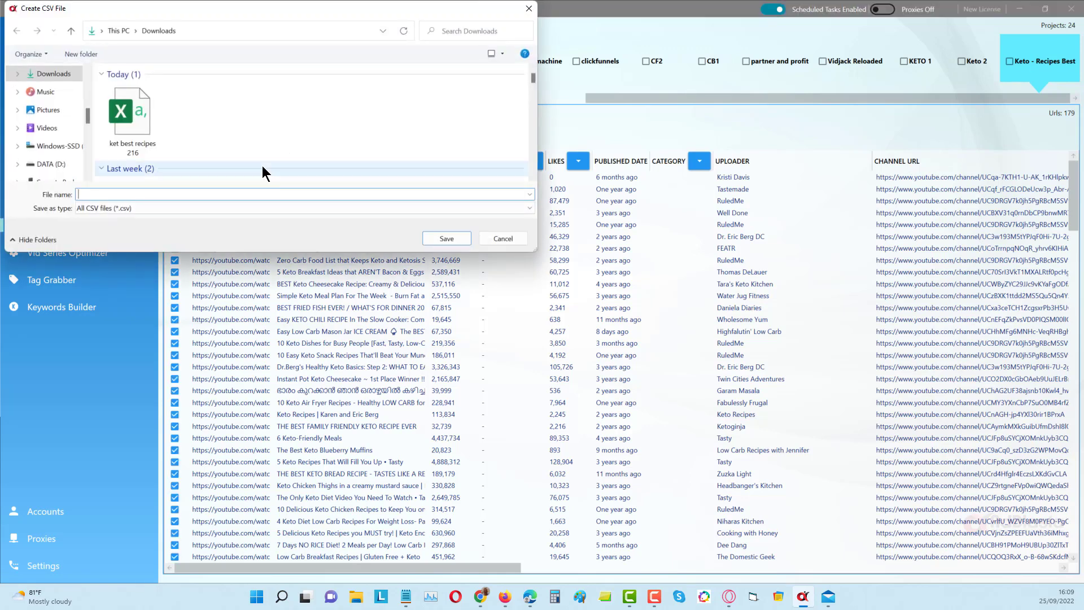
type("keto recipes best 179")
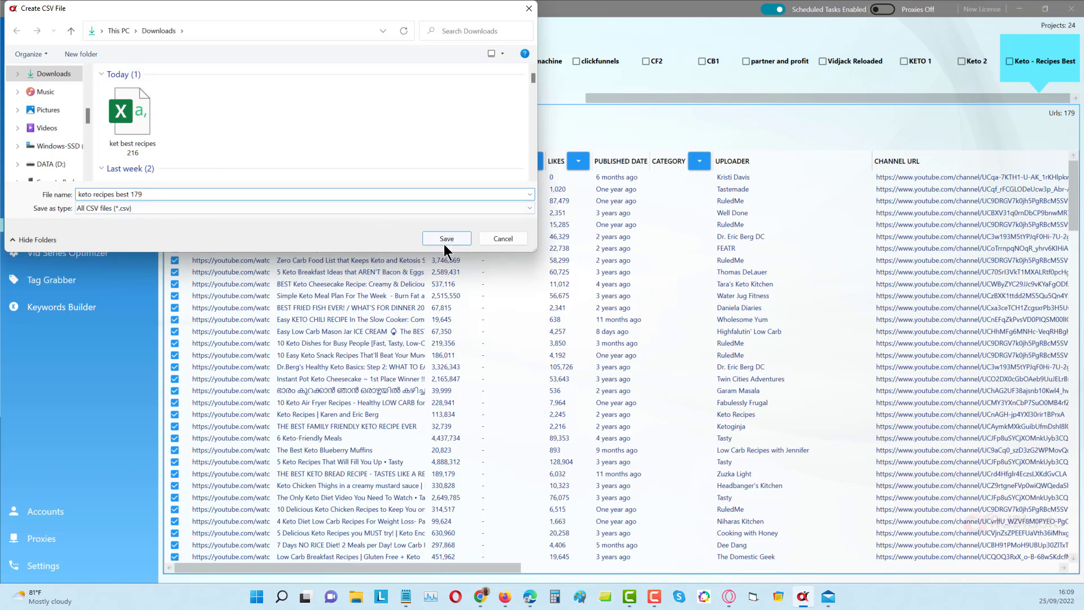
left_click(448, 239)
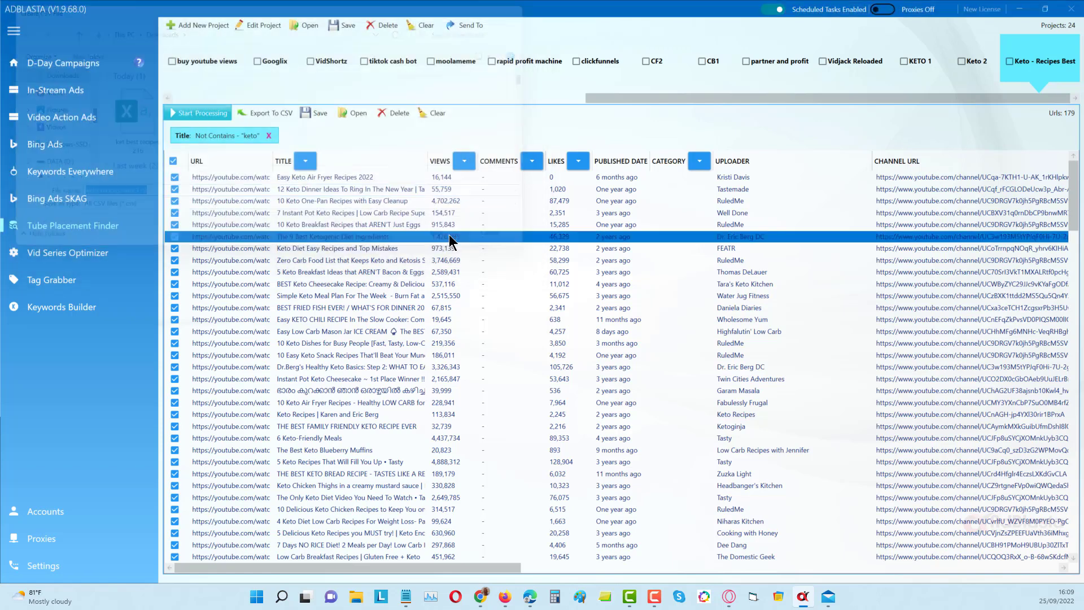
Step: Delete duplicate channels, leaving 86 videos, and point out the ketogenic ingredients and blueberry muffin rows
left_click(399, 114)
left_click(438, 166)
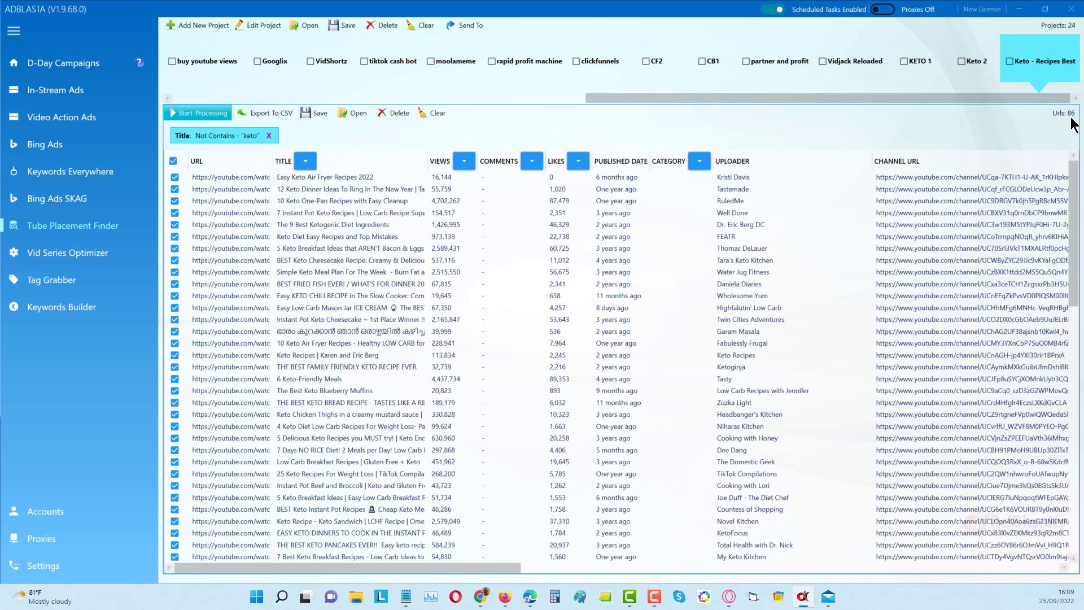
left_click(497, 225)
left_click(490, 387)
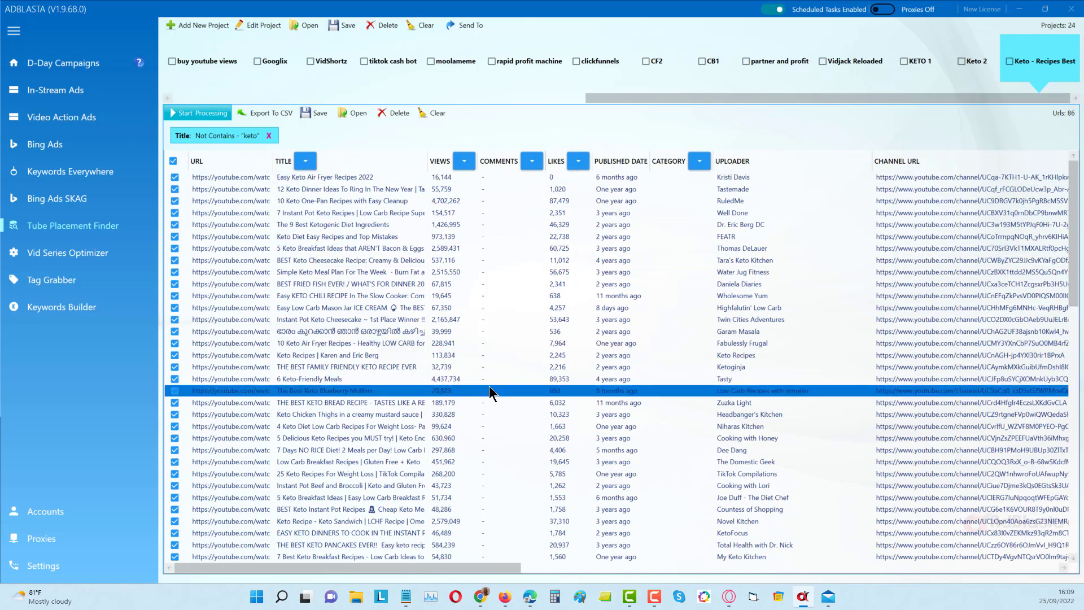
Step: Review the remaining rows from Tastemade to 6 Keto-Friendly Meals, then untick every row
left_click(804, 145)
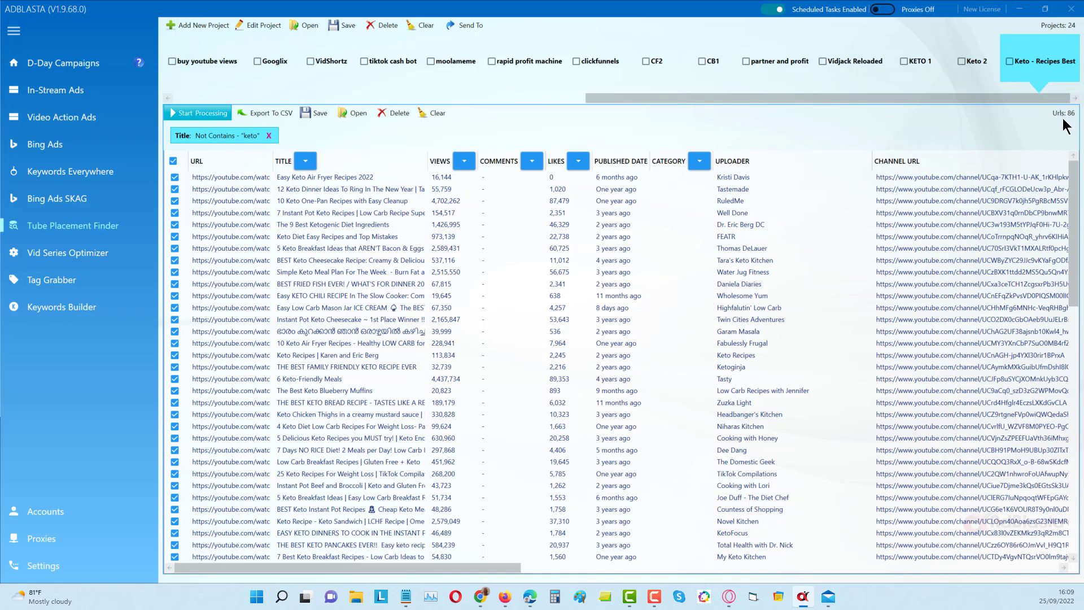
left_click(446, 195)
left_click_drag(447, 201, 435, 368)
left_click(730, 379)
left_click(173, 161)
Step: Select all 86 videos and save the filtered export as 'keto best recipes channels' CSV
left_click(173, 162)
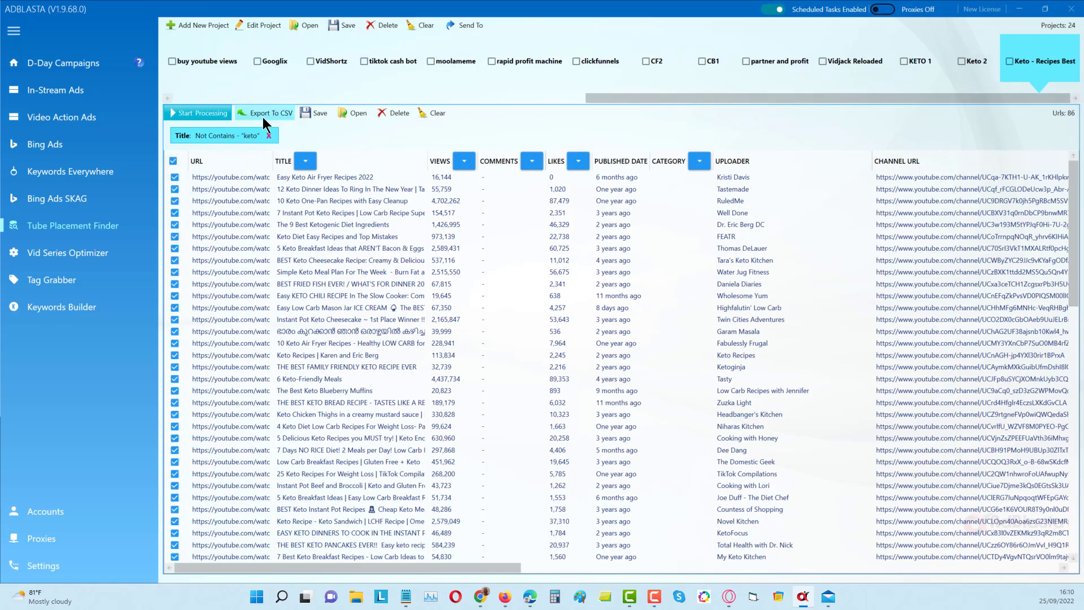
left_click(265, 113)
left_click(298, 148)
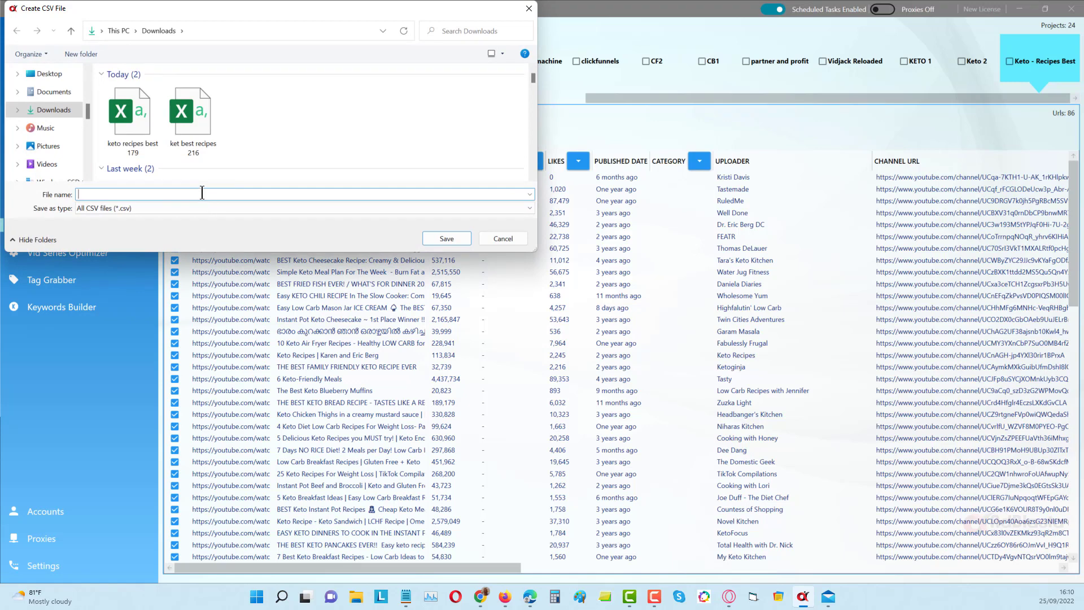
type("keto best recipes channels")
left_click(446, 238)
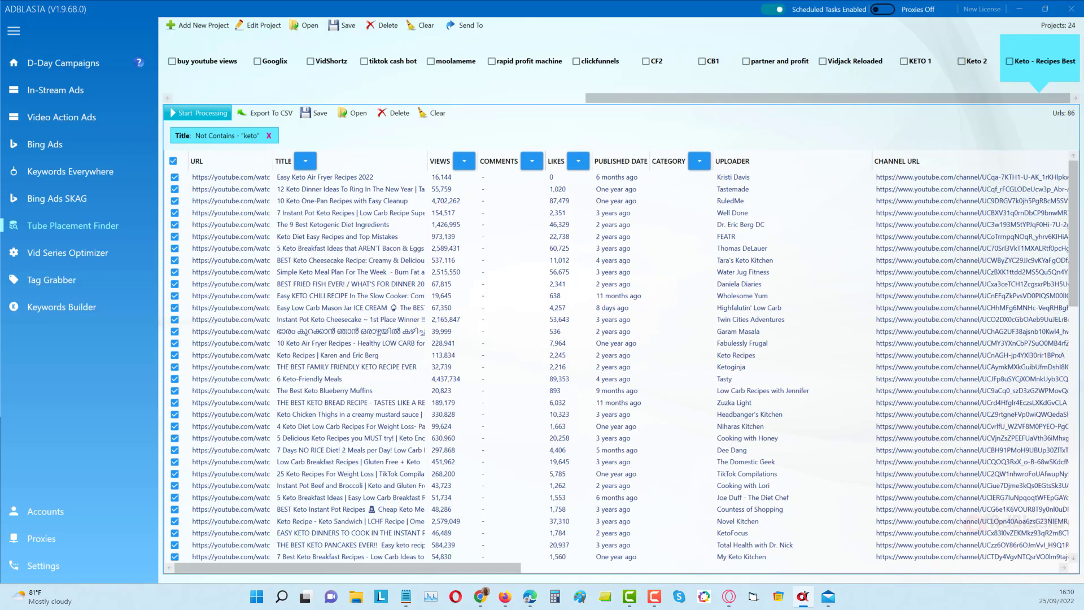
Step: Minimize AdBlasta and show the Adblasta presentation's Tag Grabber slide in Google Slides
left_click(1020, 9)
left_click(749, 8)
key("Right")
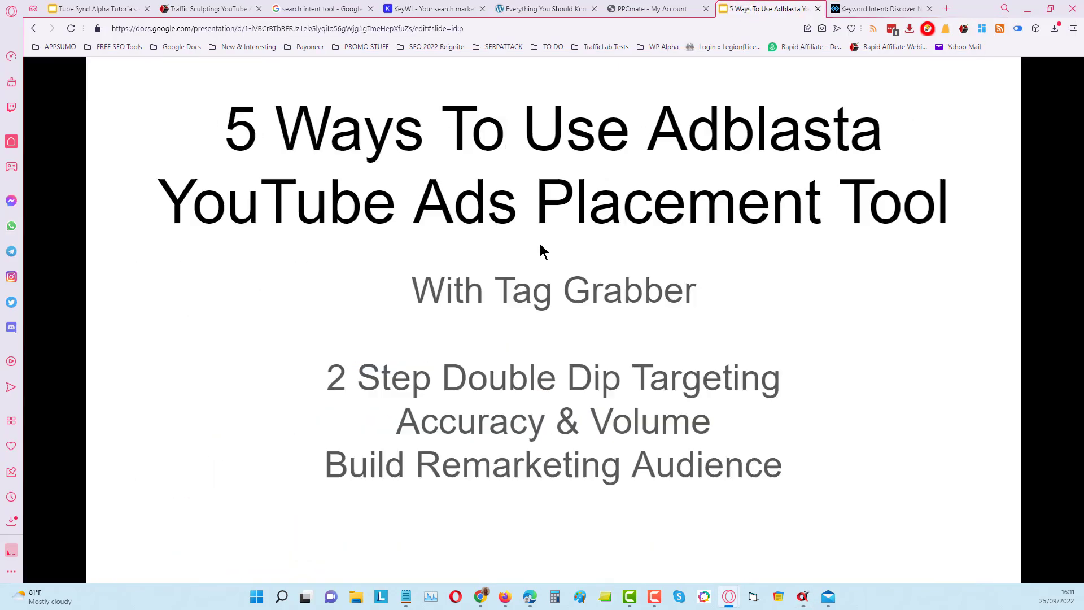
key("Right")
key("Left")
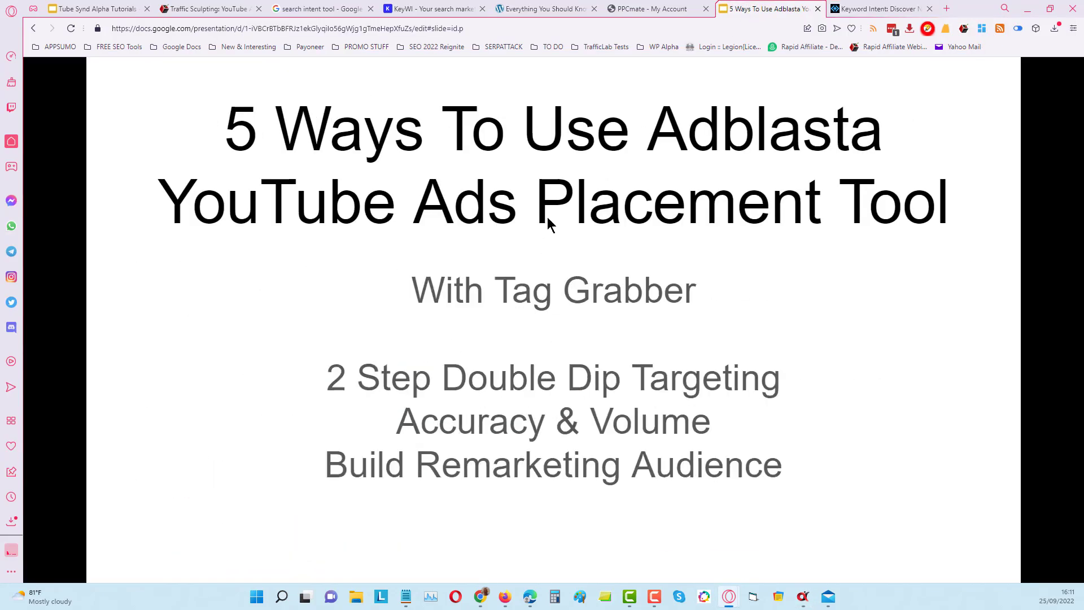